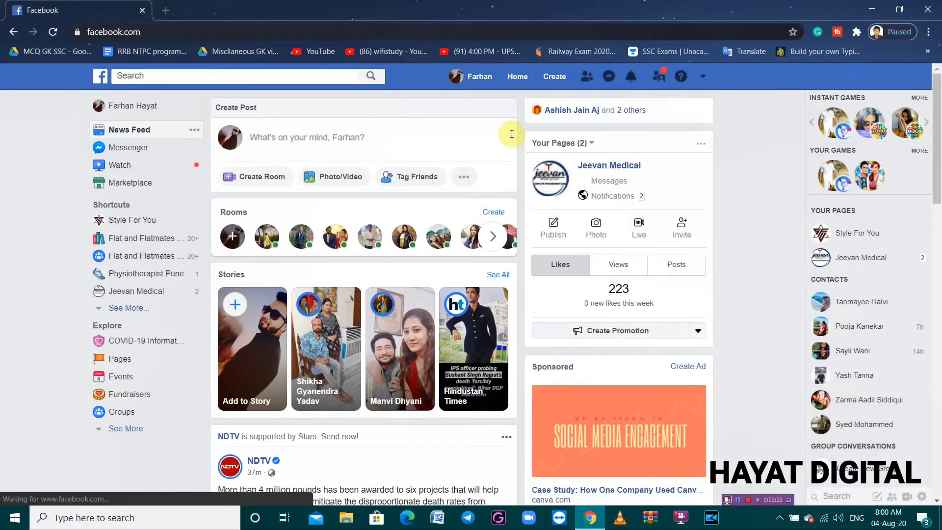
Open Ads Manager through the option to create an ad, dismiss the new campaign dialog, and go to Events Manager.
{"action": "left_click", "coordinate": [556, 79]}
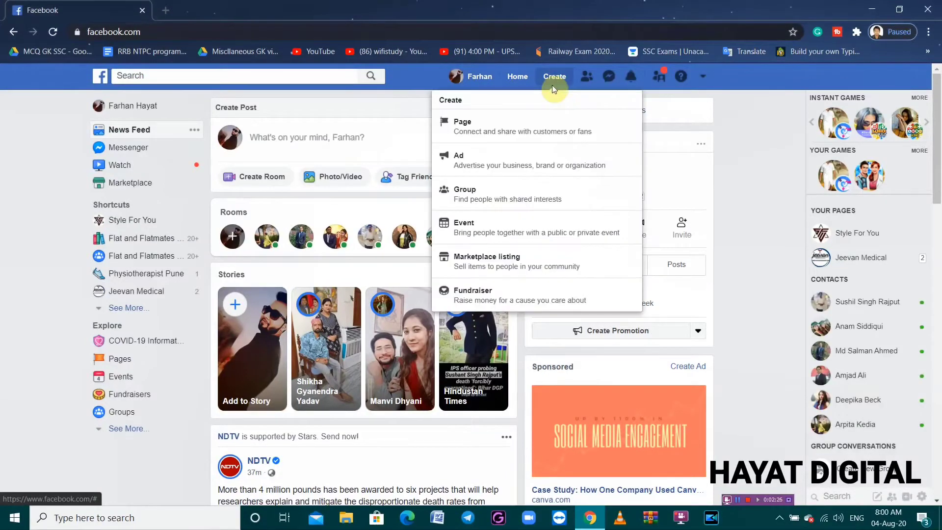
{"action": "left_click", "coordinate": [483, 163]}
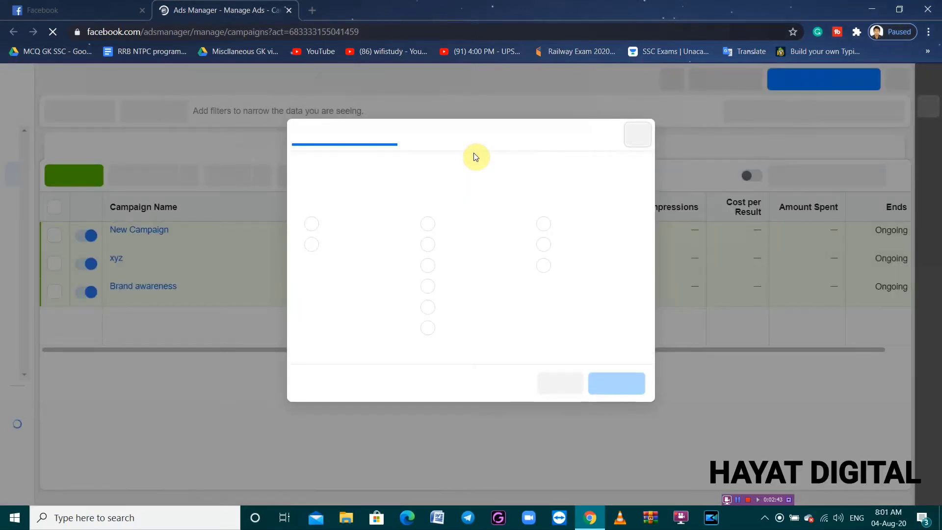
{"action": "left_click", "coordinate": [637, 135]}
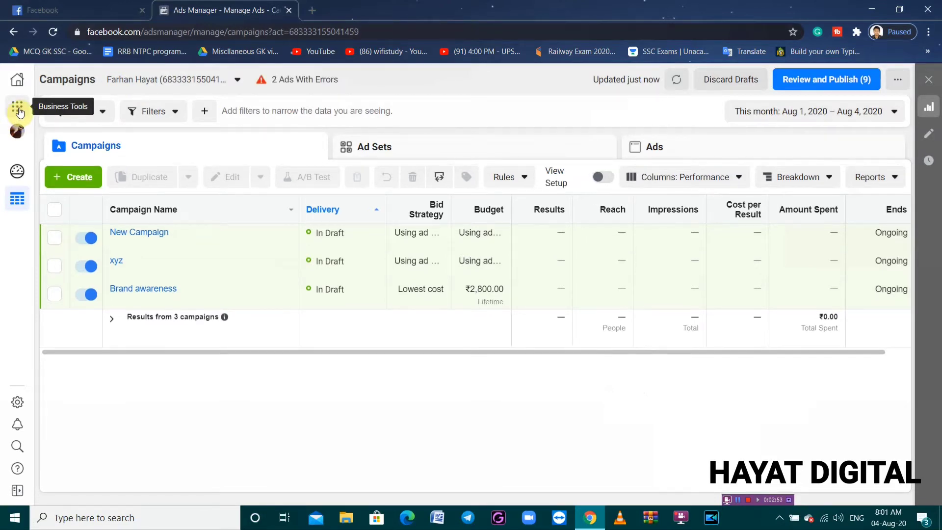
{"action": "left_click", "coordinate": [19, 112]}
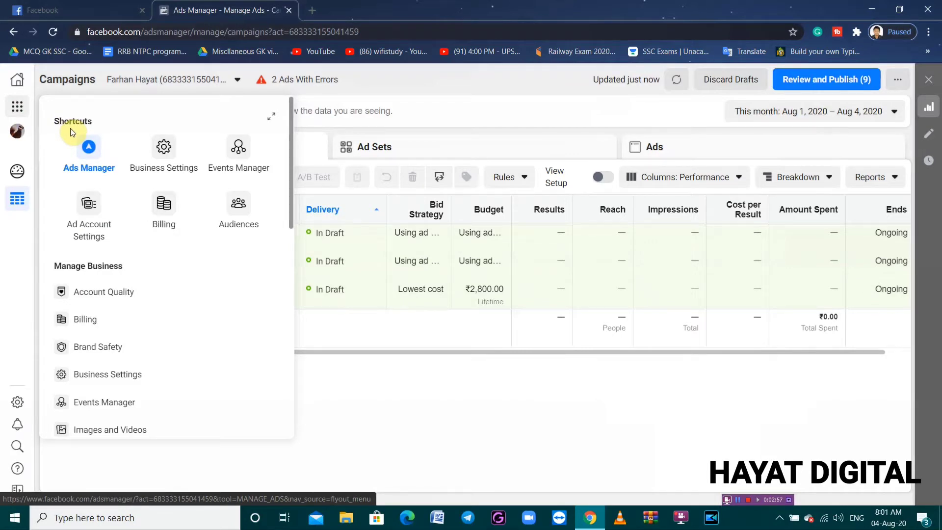
{"action": "left_click", "coordinate": [240, 152]}
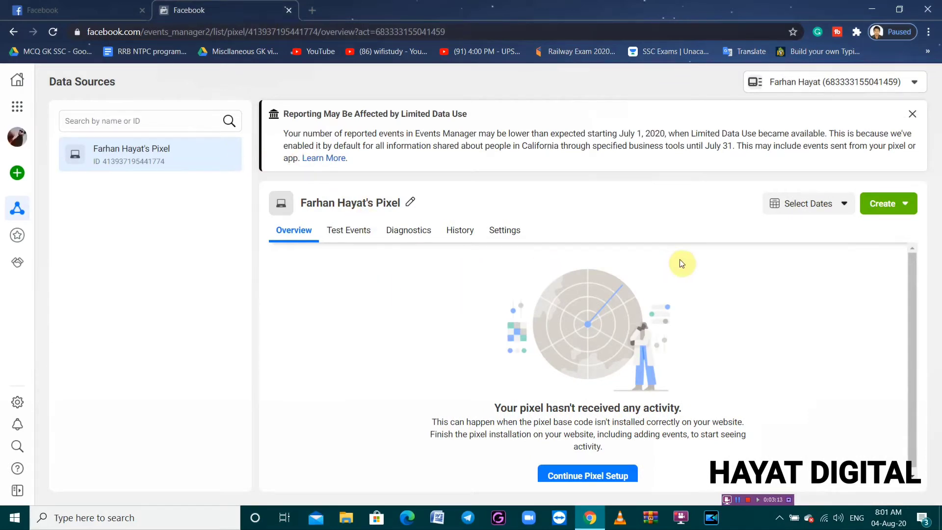
{"action": "scroll", "coordinate": [679, 259], "scroll_direction": "down", "scroll_amount": 1}
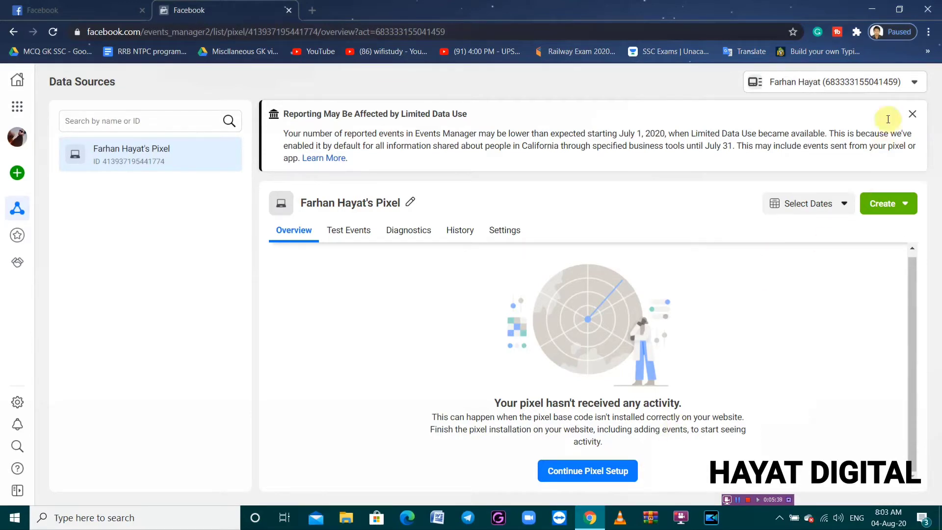
Switch Events Manager from the personal ad account to the Style For U - Fashion For All business account.
{"action": "left_click", "coordinate": [916, 84]}
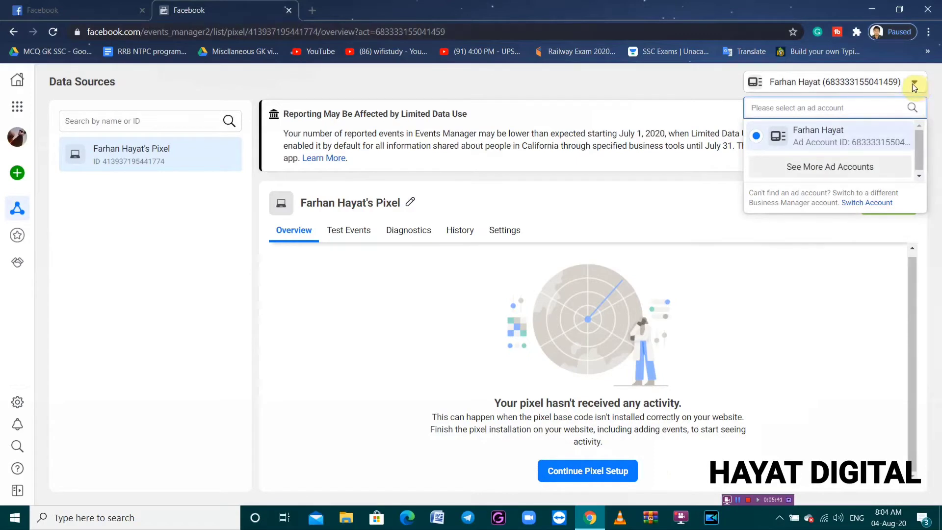
{"action": "left_click", "coordinate": [847, 172]}
{"action": "left_click", "coordinate": [757, 158]}
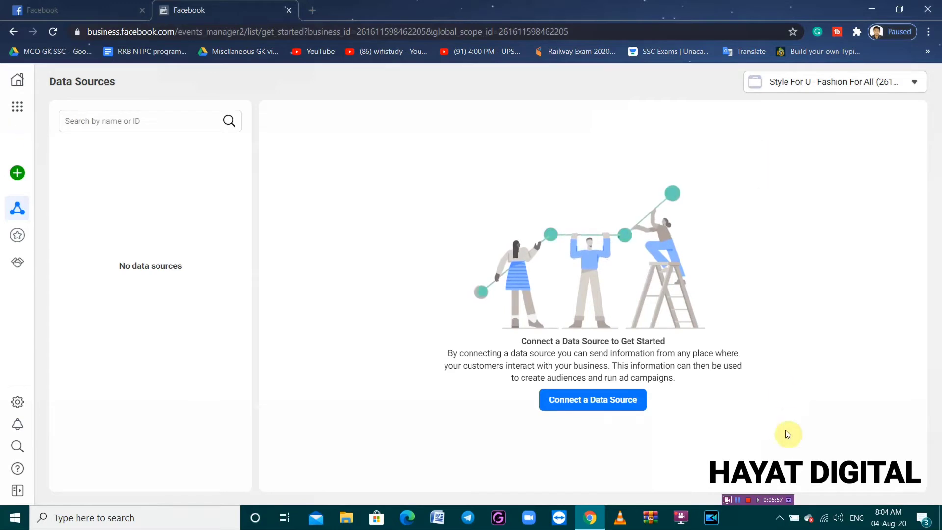
{"action": "left_click", "coordinate": [735, 500]}
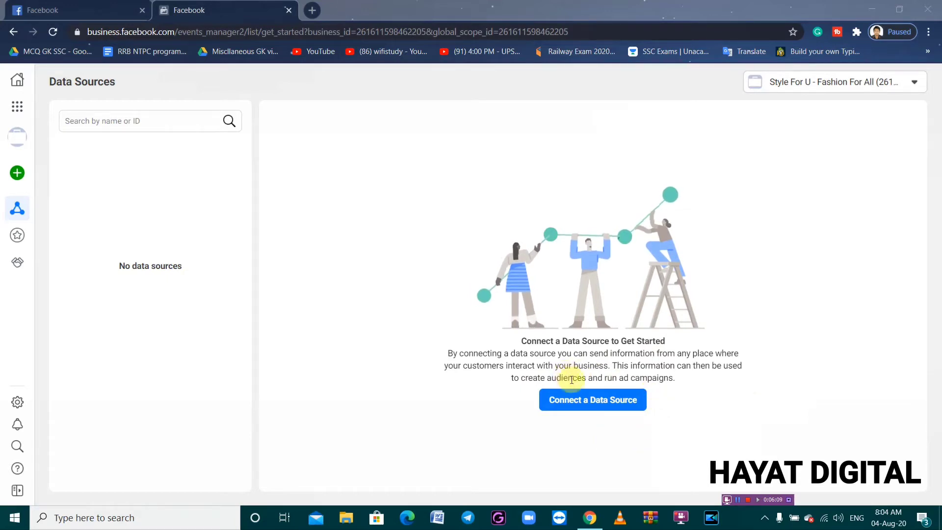
Start connecting a new Web data source using Facebook Pixel as the connection method.
{"action": "left_click", "coordinate": [583, 403]}
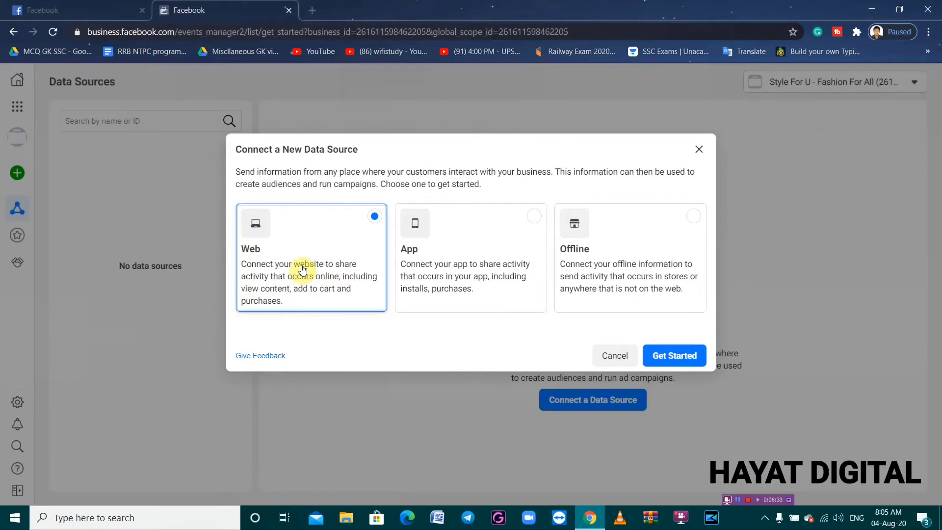
{"action": "left_click", "coordinate": [675, 358]}
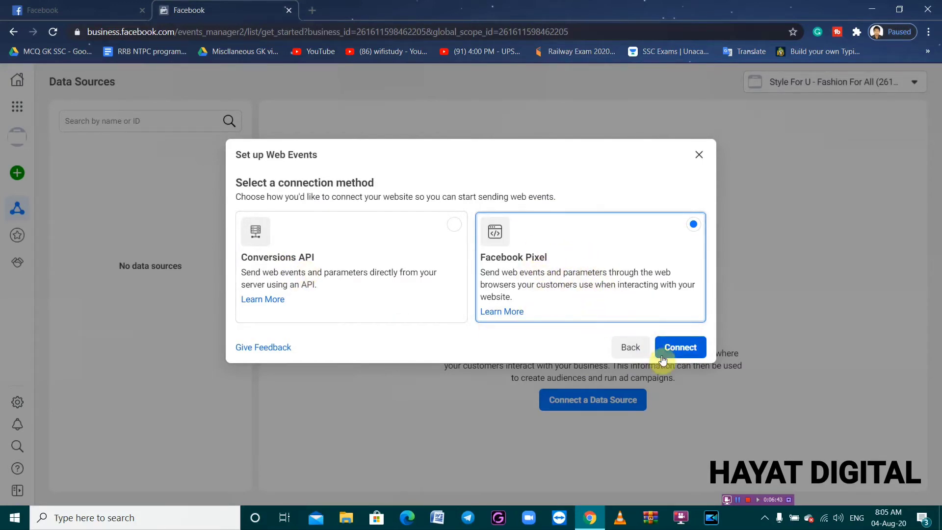
{"action": "left_click", "coordinate": [677, 349]}
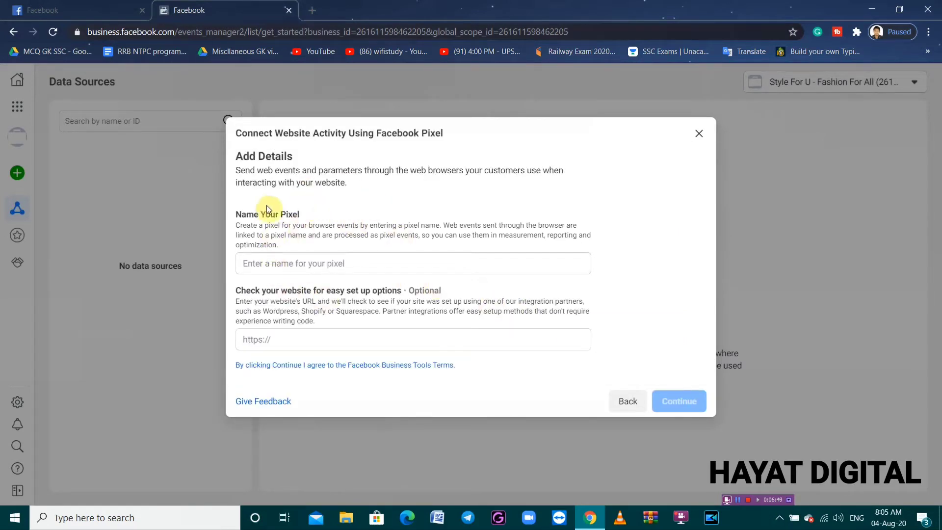
{"action": "left_click", "coordinate": [289, 264]}
{"action": "type", "text": "standa"}
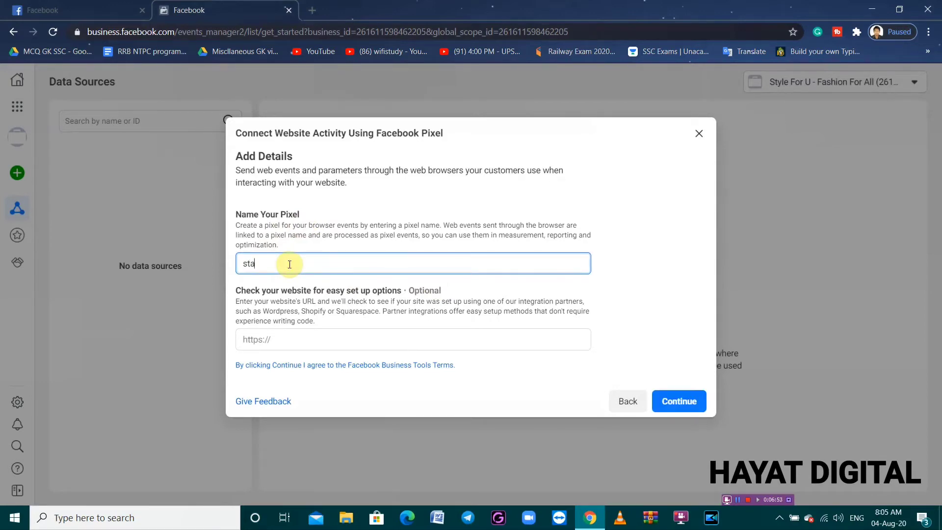
{"action": "key", "text": "BackSpace"}
{"action": "key", "text": "BackSpace"}
{"action": "key", "text": "BackSpace"}
{"action": "key", "text": "BackSpace"}
{"action": "key", "text": "BackSpace"}
{"action": "key", "text": "BackSpace"}
{"action": "type", "text": "Style for"}
{"action": "key", "text": "BackSpace"}
{"action": "key", "text": "BackSpace"}
{"action": "type", "text": "ndard"}
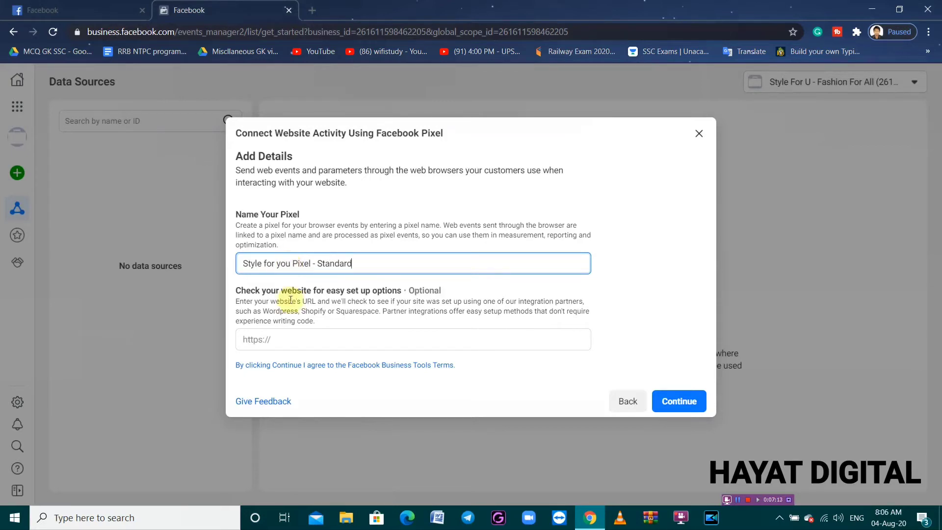
{"action": "left_click", "coordinate": [317, 340]}
{"action": "type", "text": "www.styleforyou.in"}
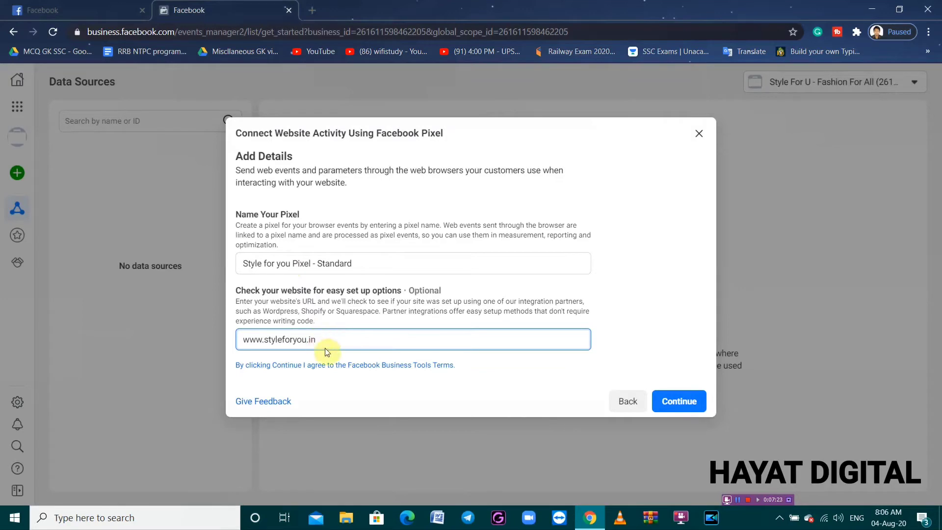
{"action": "left_click", "coordinate": [677, 404]}
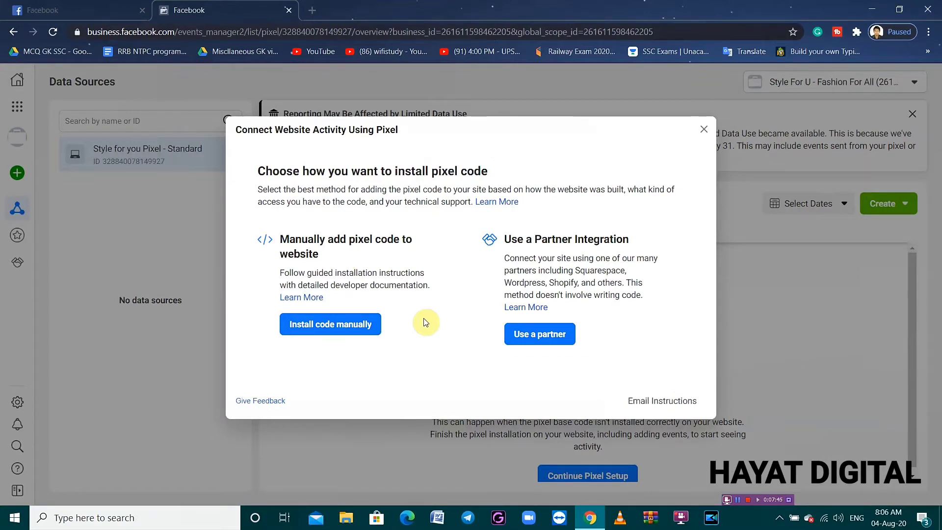
Choose manual installation for the pixel and copy its base code.
{"action": "left_click", "coordinate": [332, 329]}
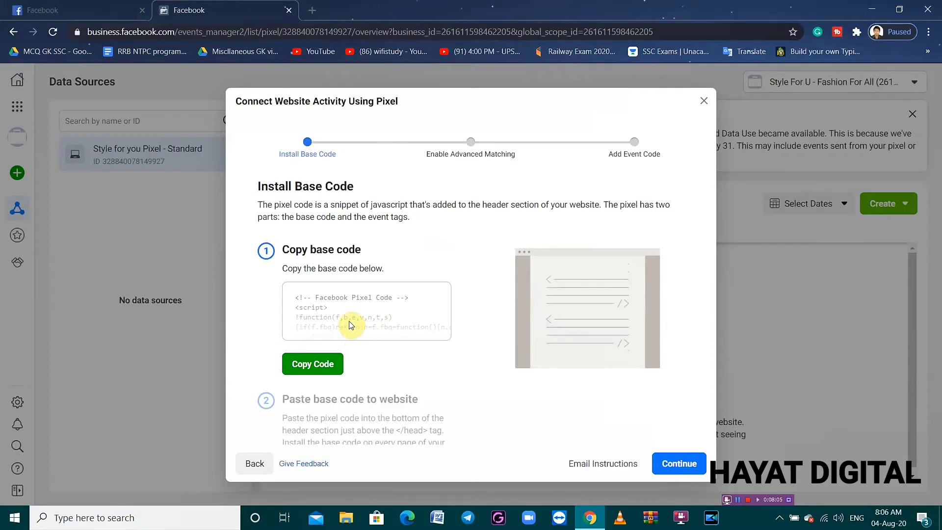
{"action": "left_click", "coordinate": [317, 369]}
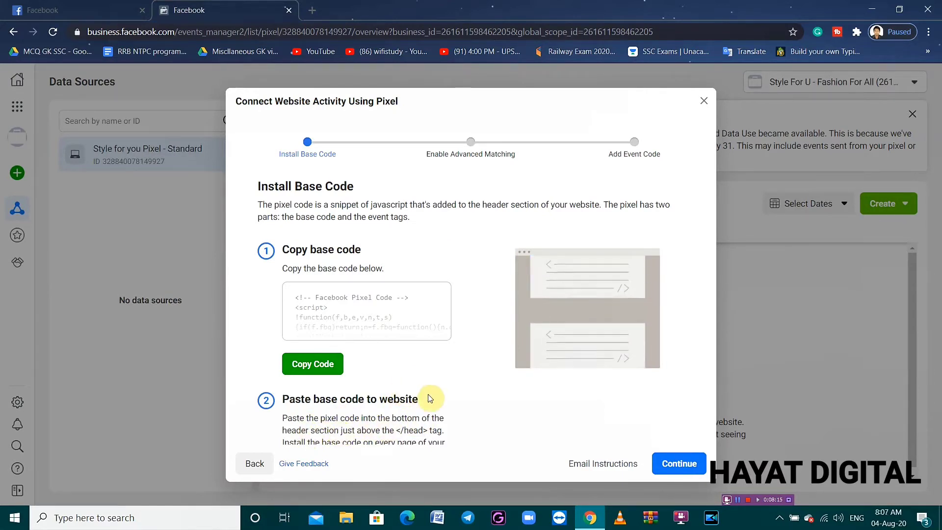
Open styleforyou.in/admin in a new browser tab and log in to the WordPress dashboard.
{"action": "left_click", "coordinate": [312, 10]}
{"action": "type", "text": "styleforyou.in"}
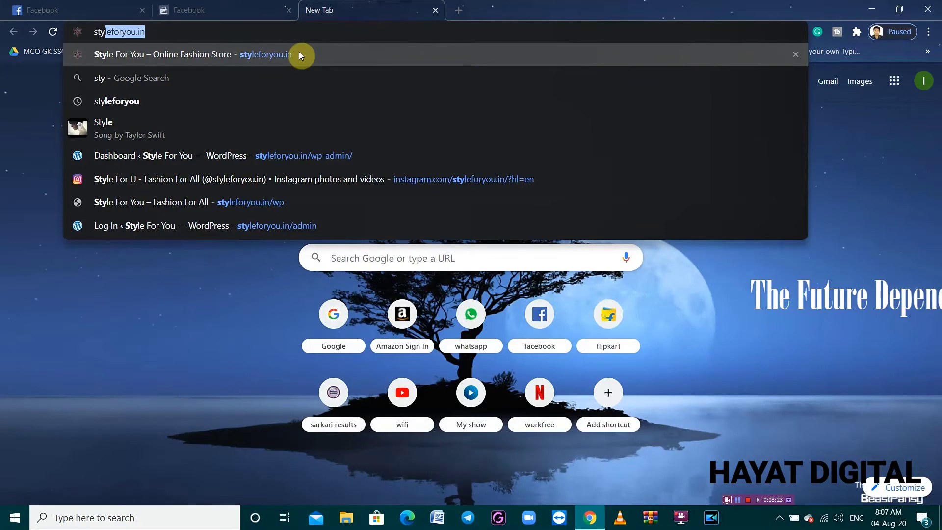
{"action": "key", "text": "Right"}
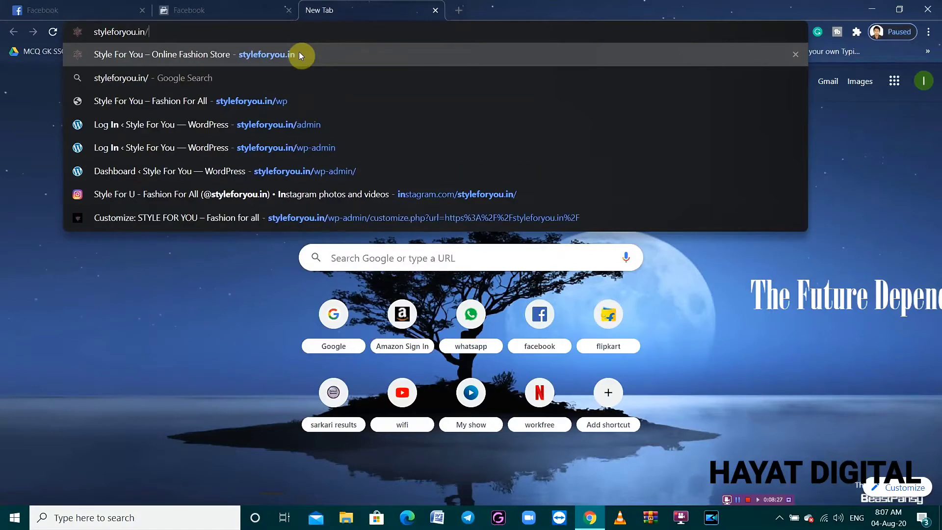
{"action": "type", "text": "/admin"}
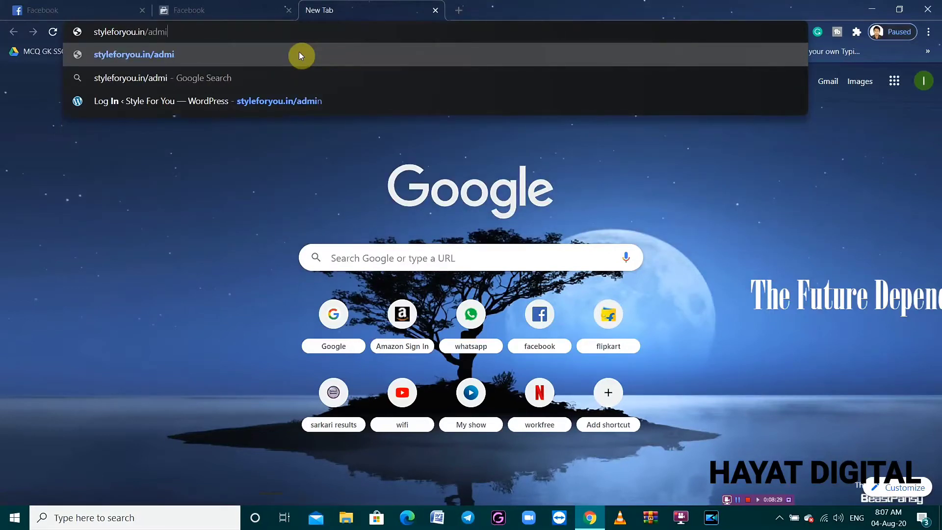
{"action": "key", "text": "Return"}
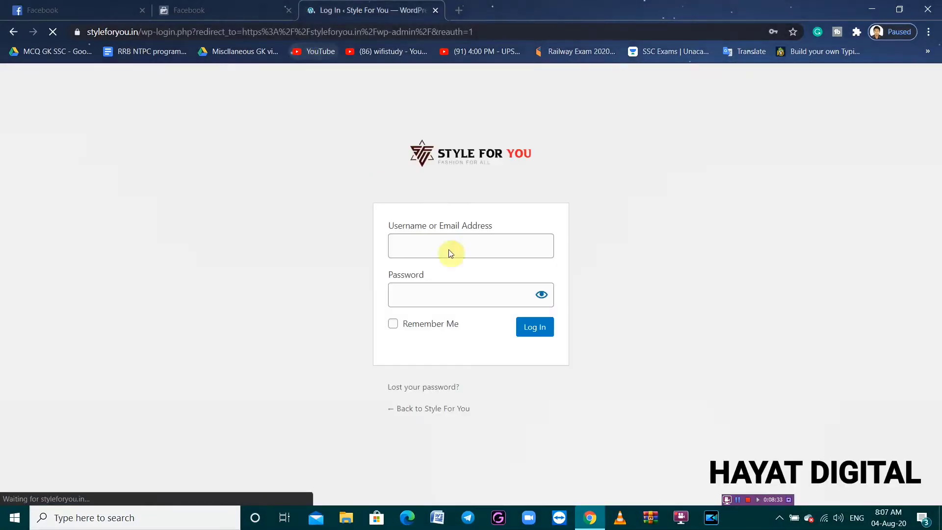
{"action": "left_click", "coordinate": [535, 335]}
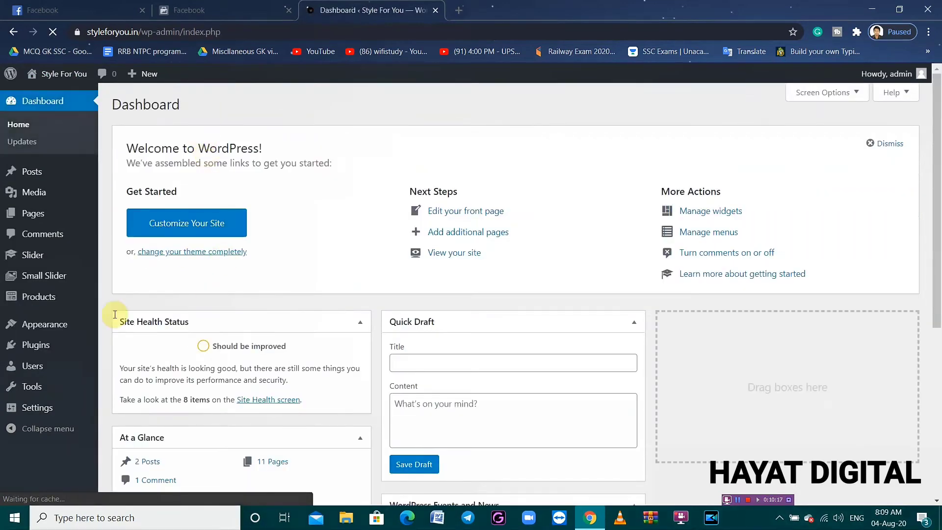
Search the WordPress plugins for "tracking code manager", and install and activate the Tracking Code Manager plugin.
{"action": "mouse_move", "coordinate": [31, 353]}
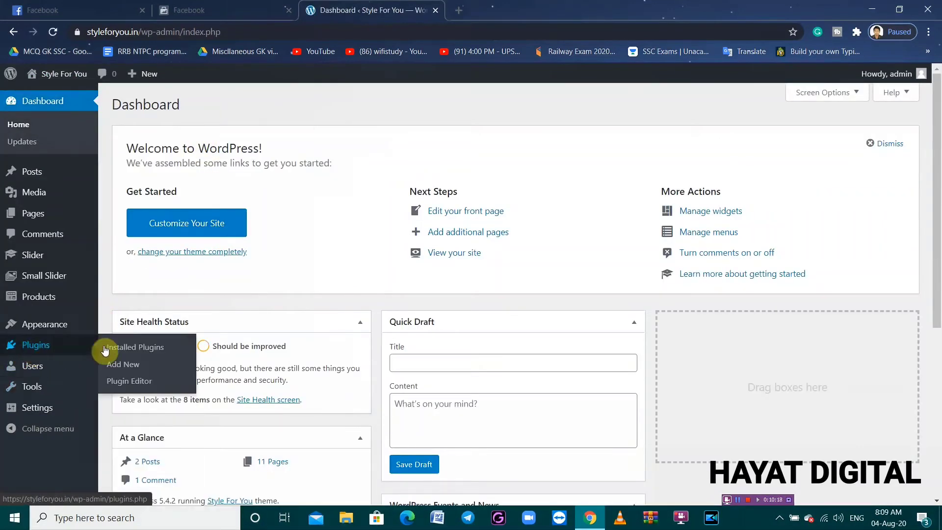
{"action": "left_click", "coordinate": [132, 370]}
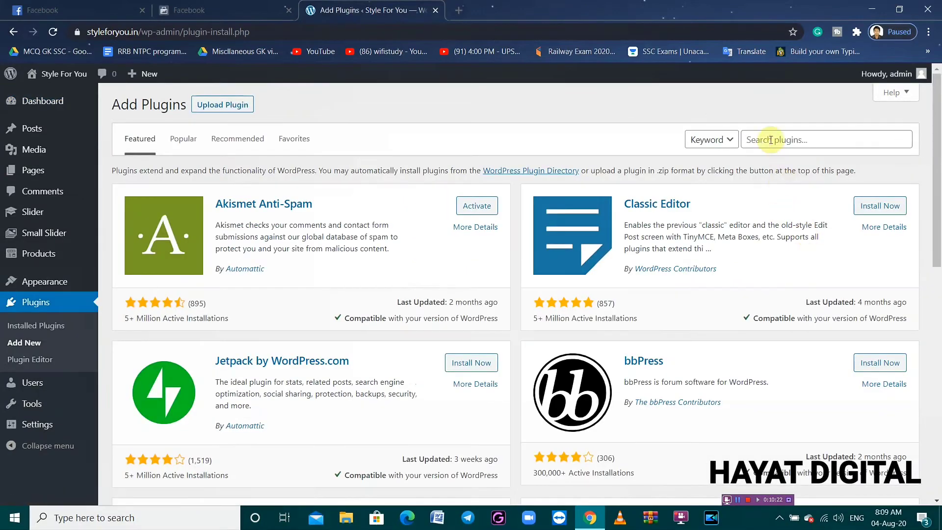
{"action": "left_click", "coordinate": [769, 139]}
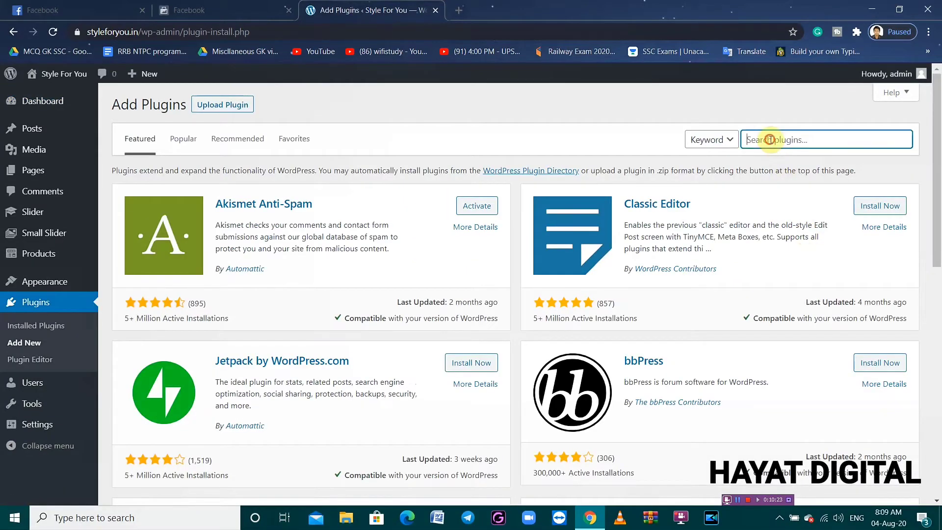
{"action": "left_click", "coordinate": [770, 231]}
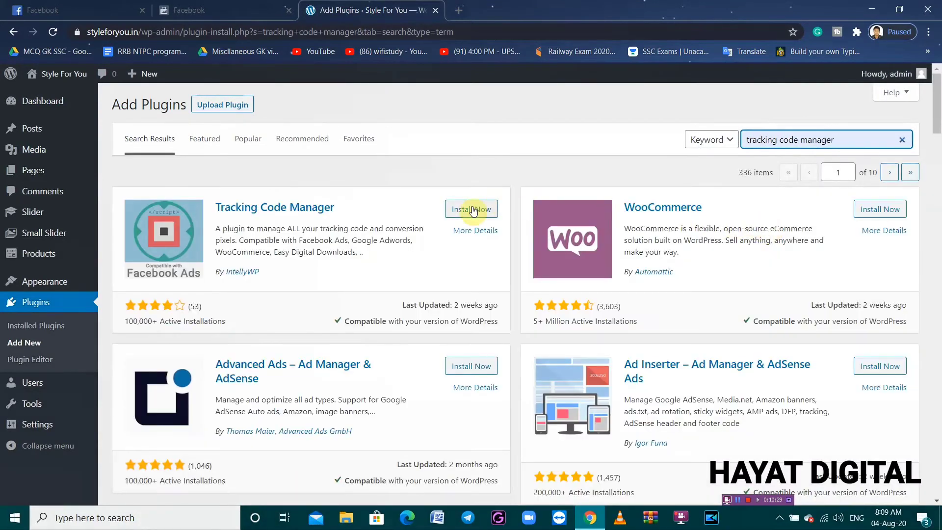
{"action": "left_click", "coordinate": [463, 217]}
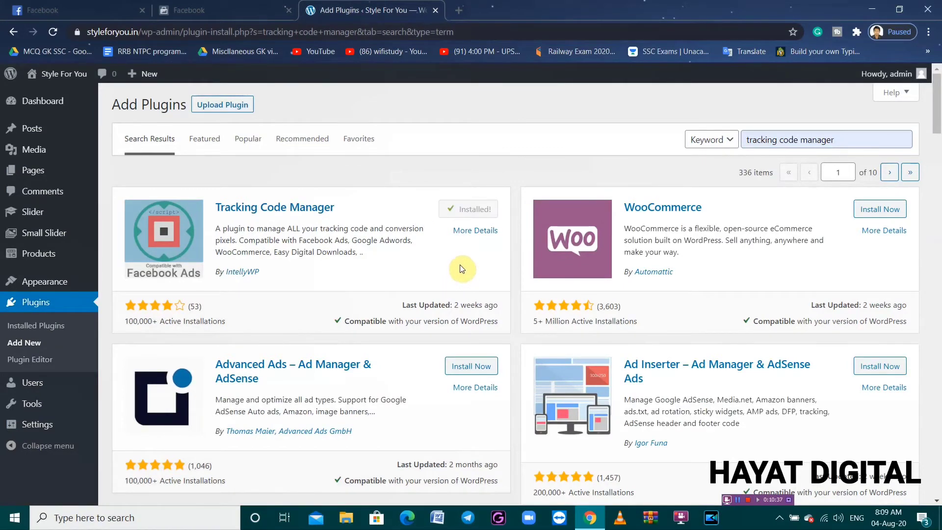
{"action": "left_click", "coordinate": [477, 209]}
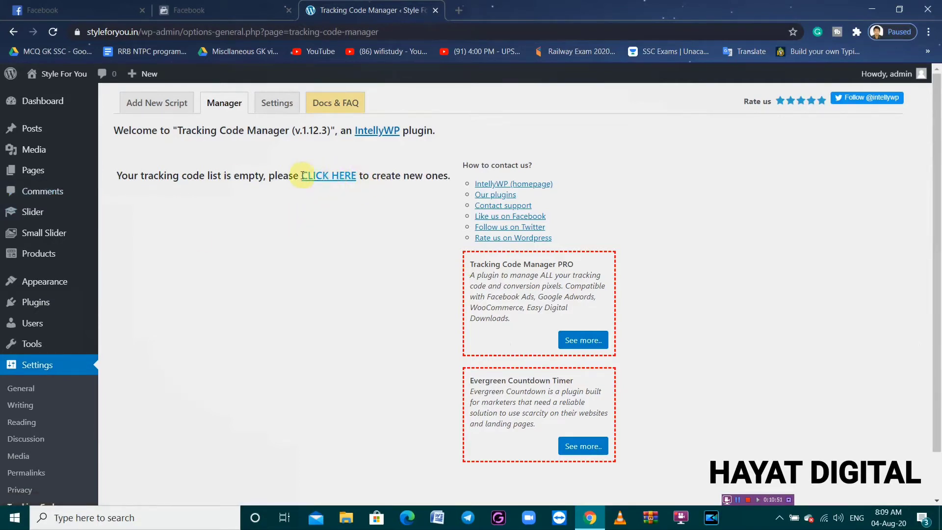
Create a new tracking code in Tracking Code Manager and name it "style for you - standard".
{"action": "left_click", "coordinate": [332, 181]}
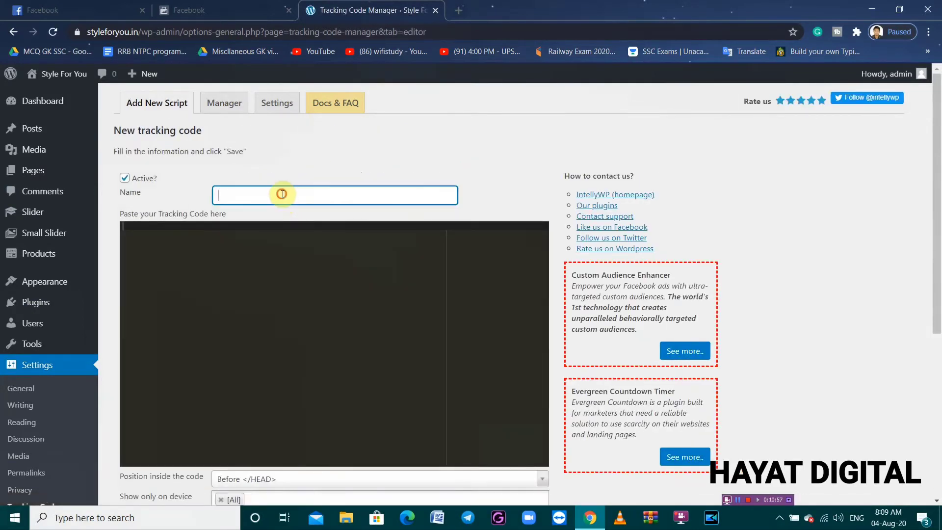
{"action": "left_click", "coordinate": [283, 195]}
{"action": "type", "text": "style for you - standard"}
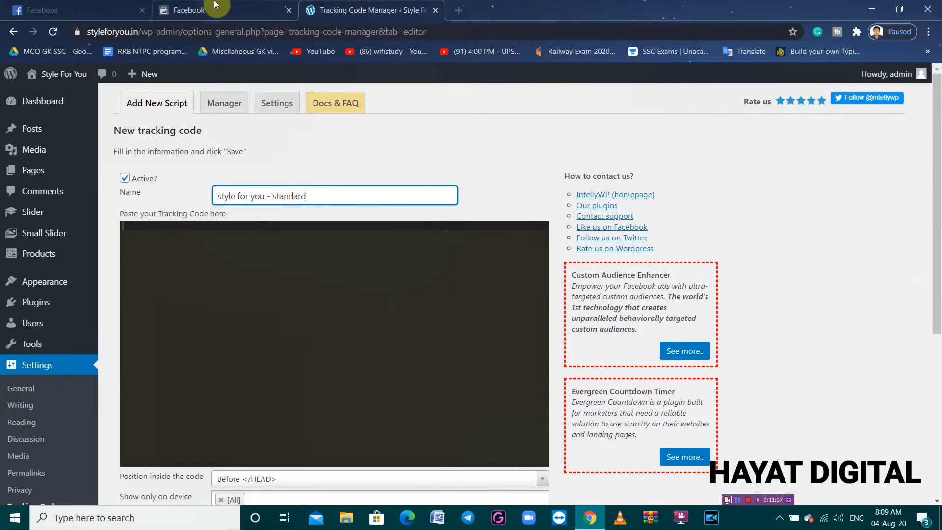
Copy the pixel base code again from Facebook Events Manager and paste it into the new tracking code's script area.
{"action": "left_click", "coordinate": [186, 10]}
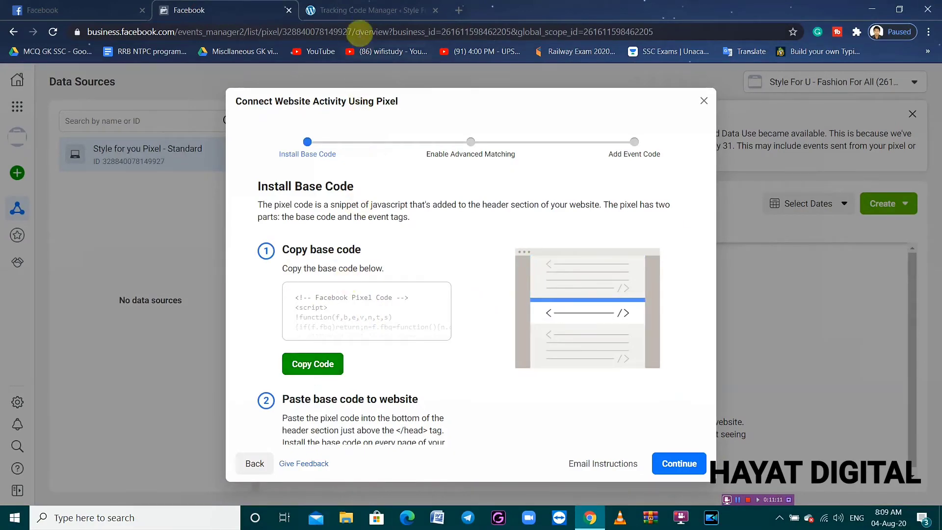
{"action": "left_click", "coordinate": [326, 362]}
{"action": "left_click", "coordinate": [351, 9]}
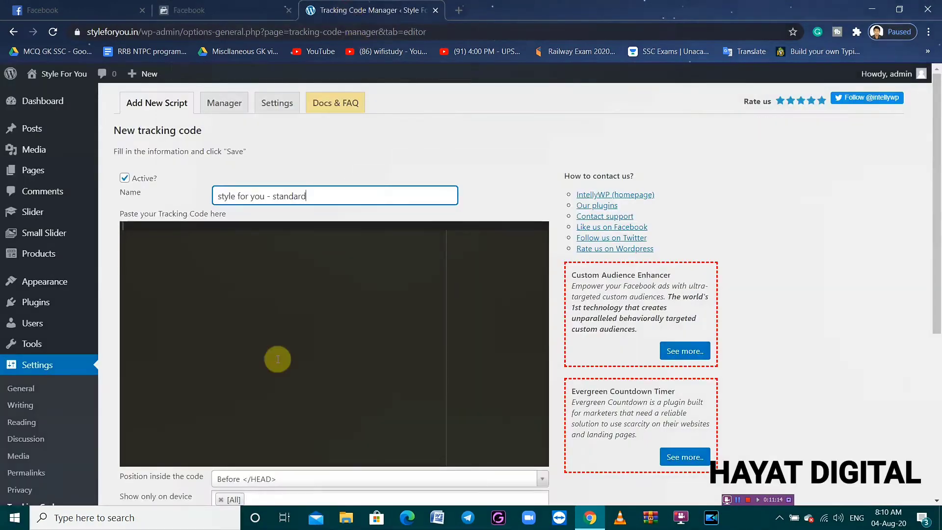
{"action": "right_click", "coordinate": [255, 312]}
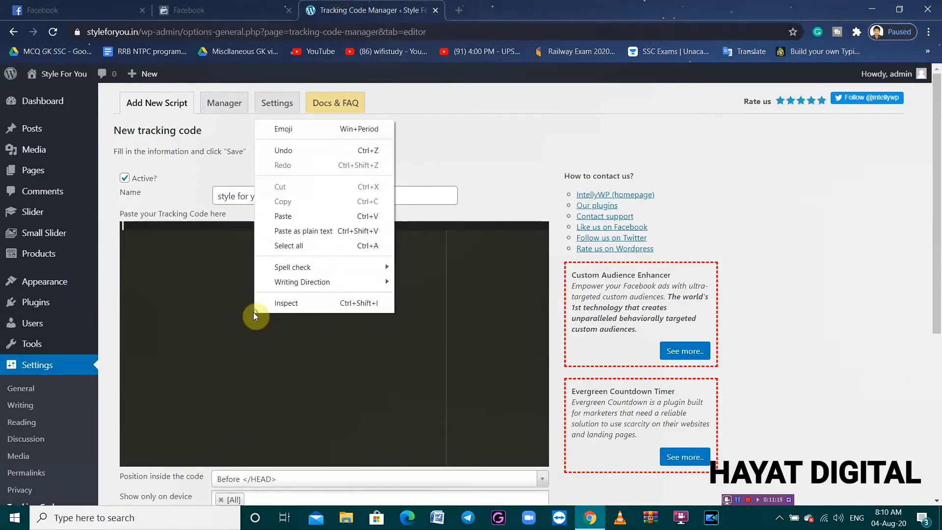
{"action": "left_click", "coordinate": [283, 217]}
{"action": "scroll", "coordinate": [277, 309], "scroll_direction": "down", "scroll_amount": 1}
{"action": "scroll", "coordinate": [277, 309], "scroll_direction": "down", "scroll_amount": 2}
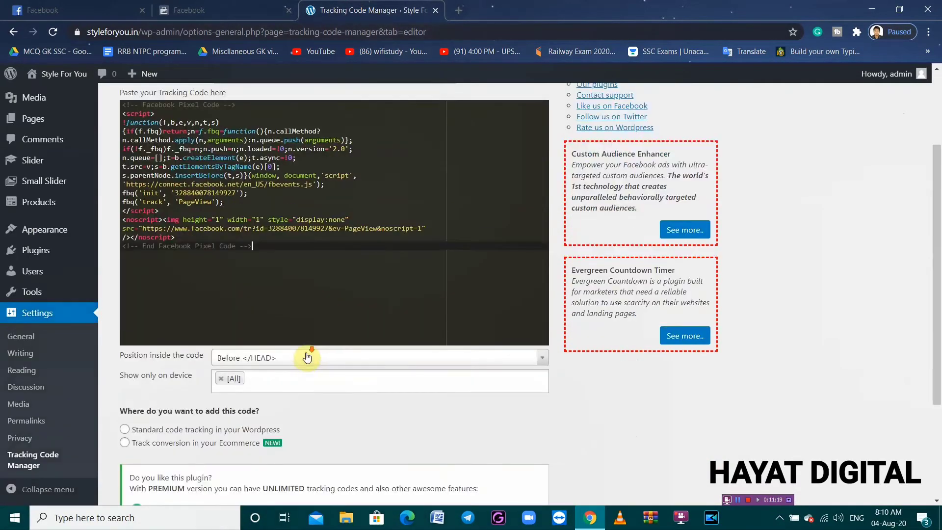
Set the tracking code to standard code tracking in WordPress, inserted in the whole website (pages, posts and archives), and save it.
{"action": "scroll", "coordinate": [307, 357], "scroll_direction": "down", "scroll_amount": 3}
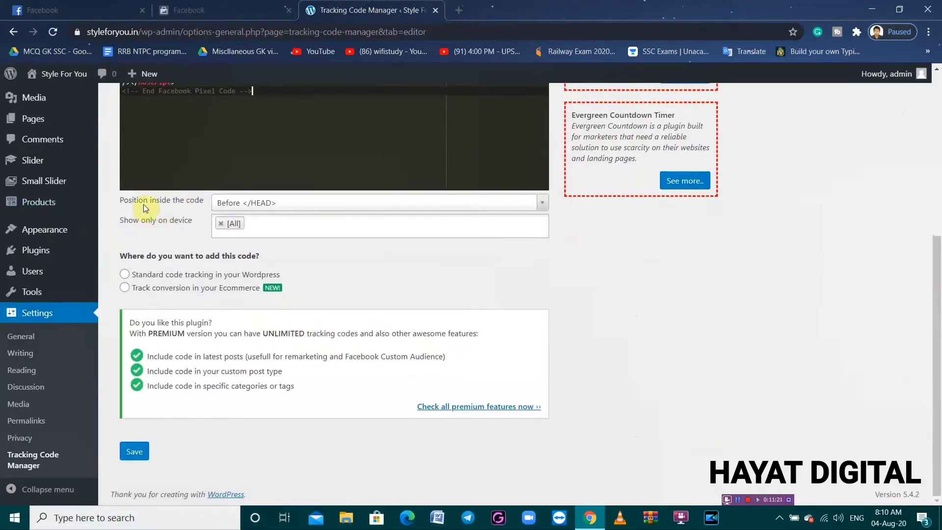
{"action": "left_click", "coordinate": [199, 15]}
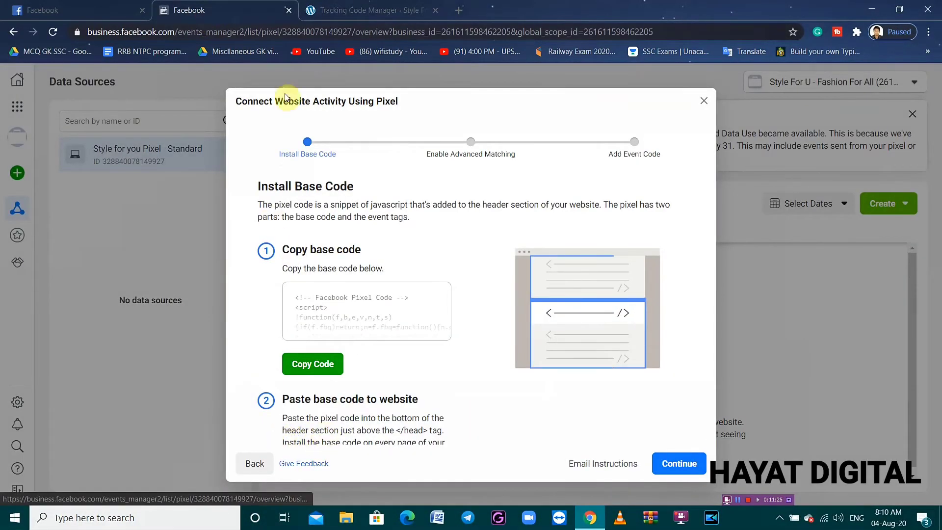
{"action": "left_click", "coordinate": [319, 10]}
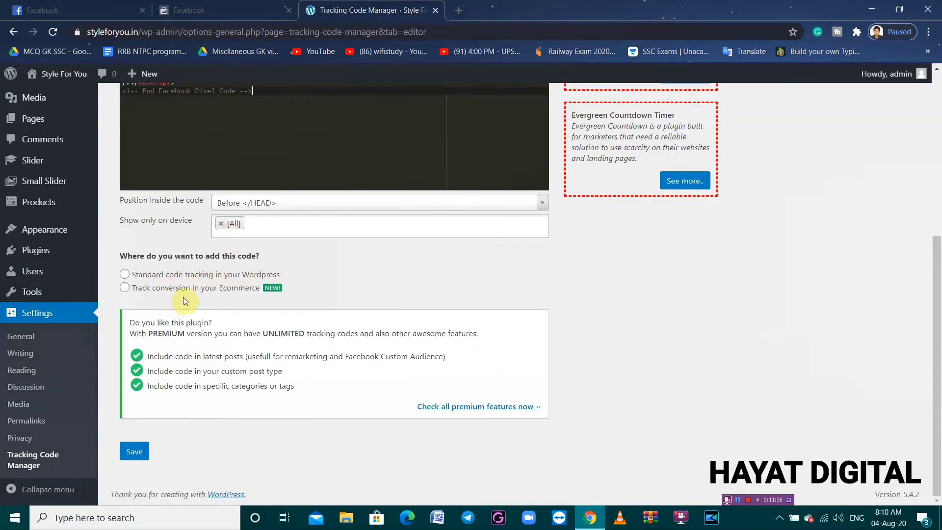
{"action": "left_click", "coordinate": [125, 275]}
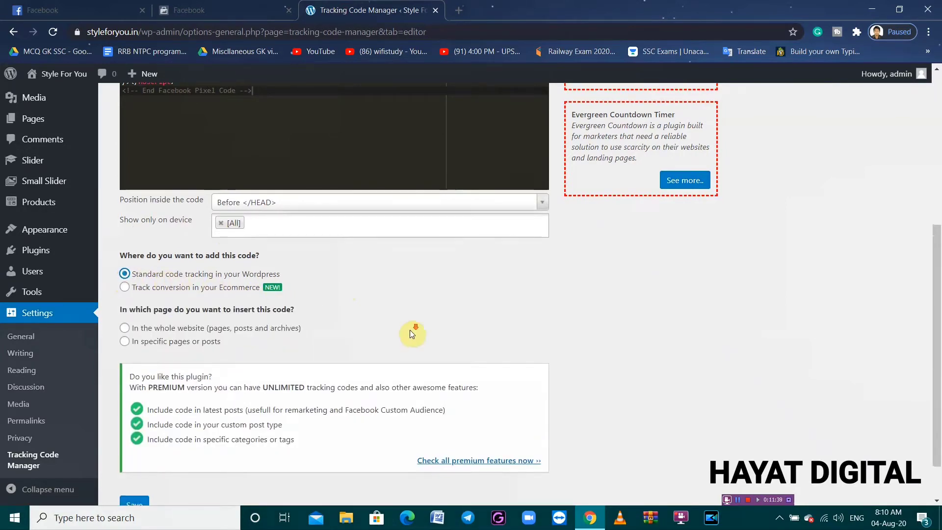
{"action": "scroll", "coordinate": [410, 330], "scroll_direction": "down", "scroll_amount": 1}
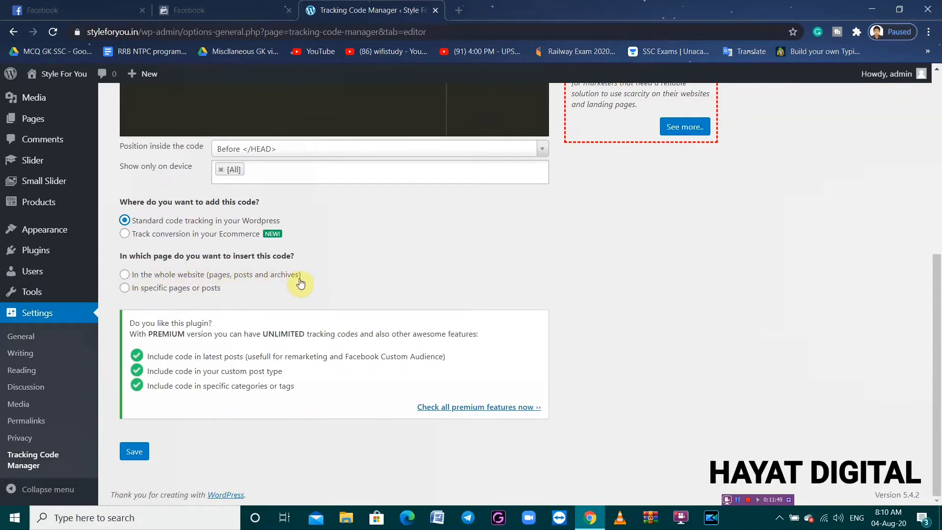
{"action": "left_click", "coordinate": [126, 276]}
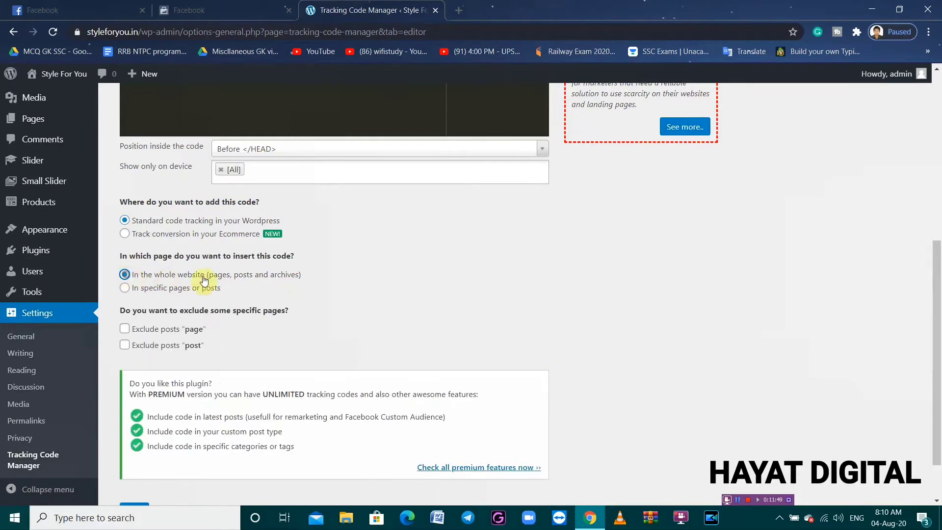
{"action": "scroll", "coordinate": [330, 282], "scroll_direction": "down", "scroll_amount": 1}
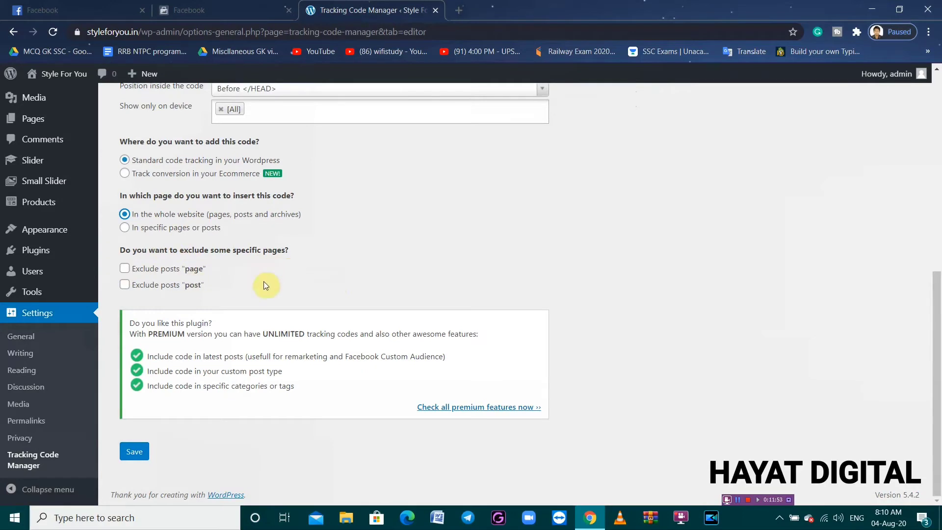
{"action": "left_click", "coordinate": [136, 452]}
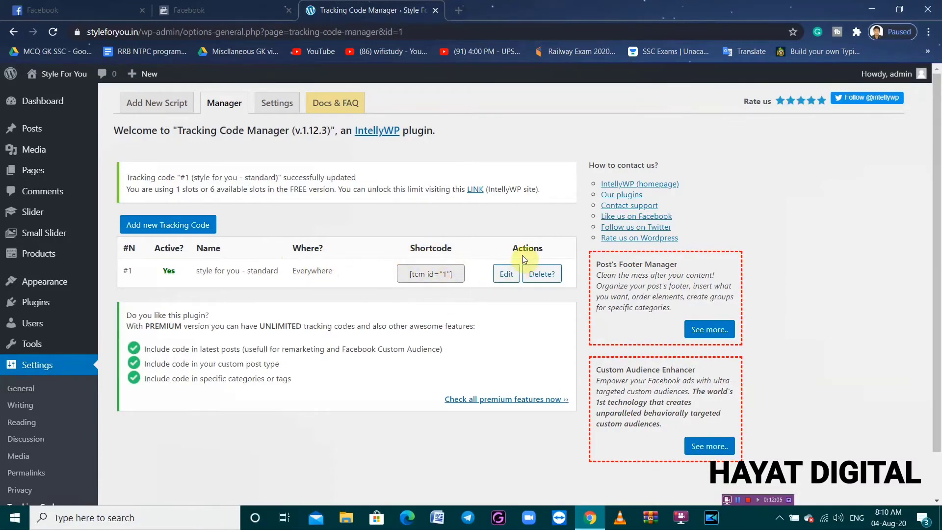
Return to the pixel's base code instructions in Facebook Events Manager and continue the pixel setup.
{"action": "left_click", "coordinate": [197, 10]}
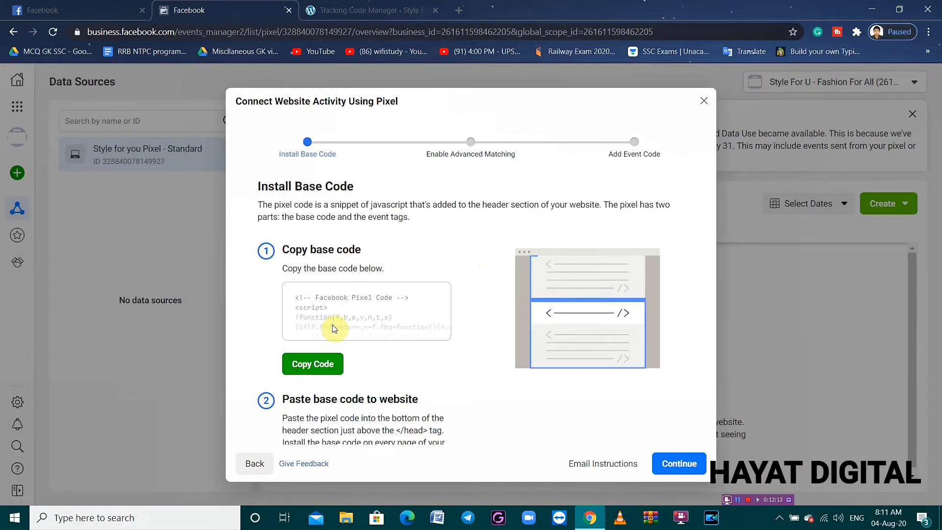
{"action": "left_click", "coordinate": [670, 466]}
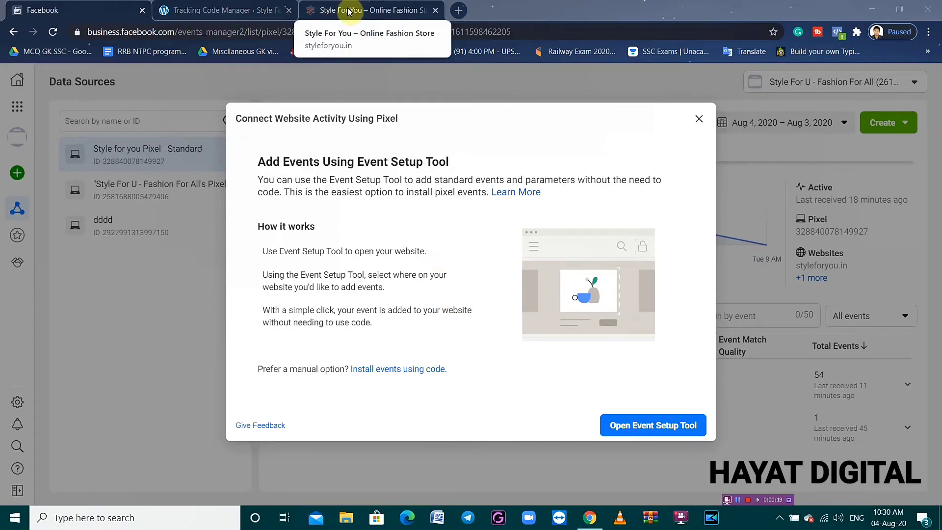
Open Google in a new browser tab and search for "facebook pixel helper".
{"action": "left_click", "coordinate": [460, 11]}
{"action": "type", "text": "g"}
{"action": "key", "text": "Return"}
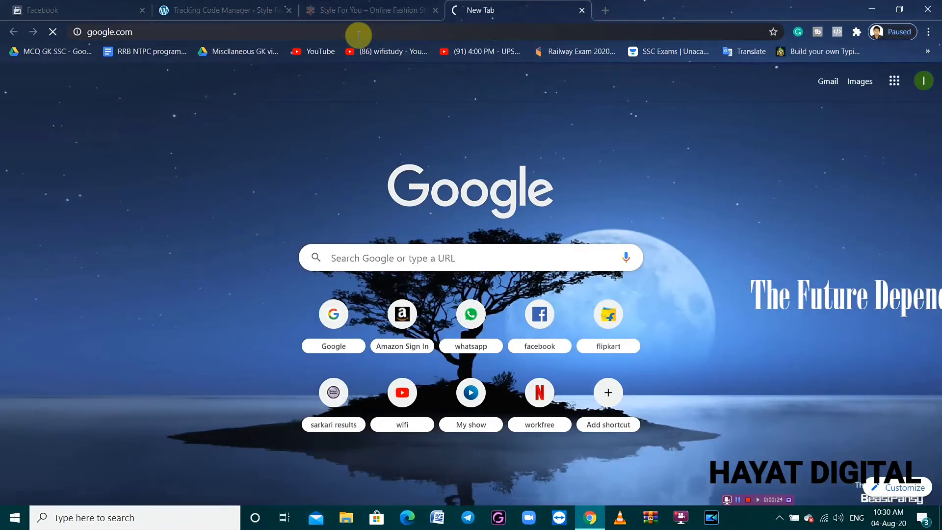
{"action": "type", "text": "face"}
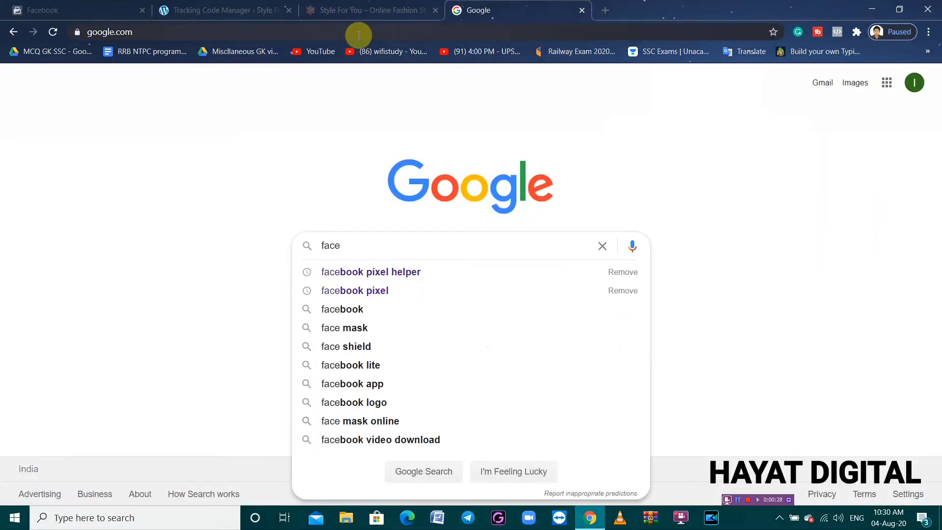
{"action": "left_click", "coordinate": [414, 272]}
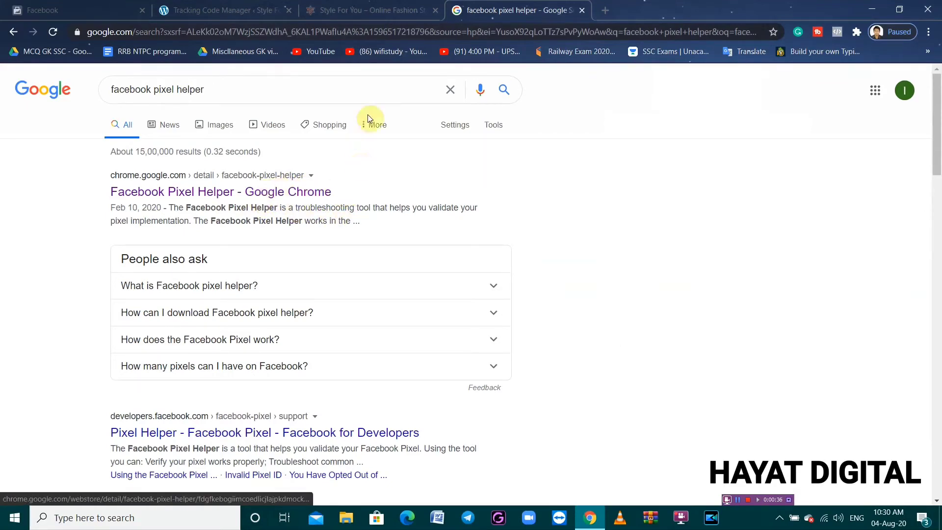
Check the pixel on the styleforyou.in homepage with the Facebook Pixel Helper extension.
{"action": "left_click", "coordinate": [397, 15]}
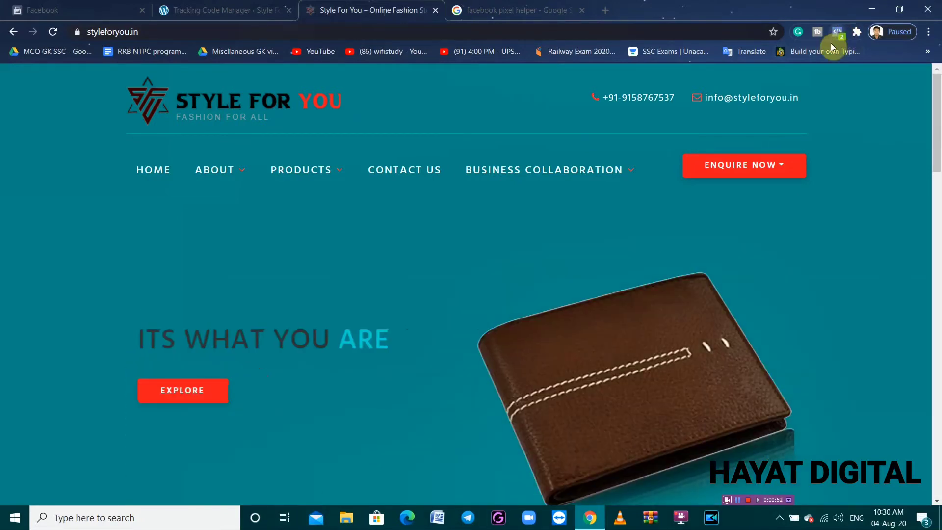
{"action": "left_click", "coordinate": [838, 33]}
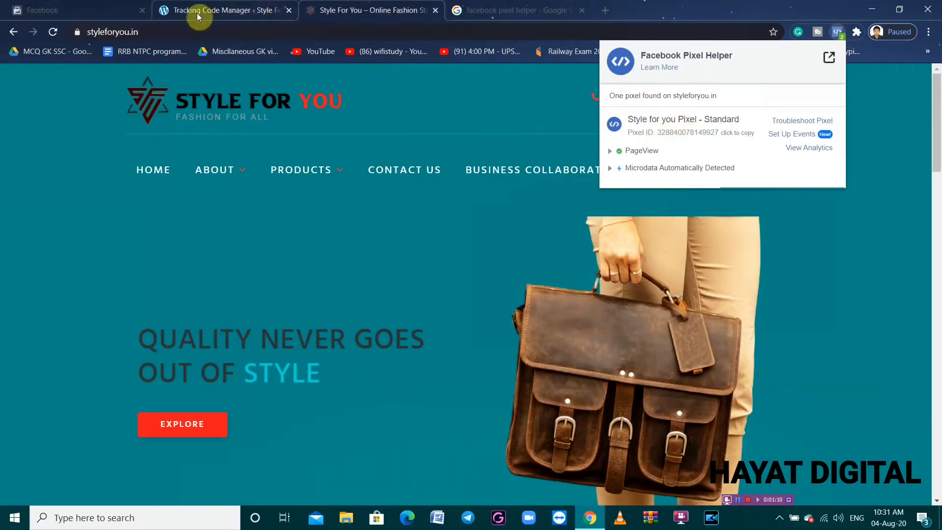
{"action": "left_click", "coordinate": [88, 13]}
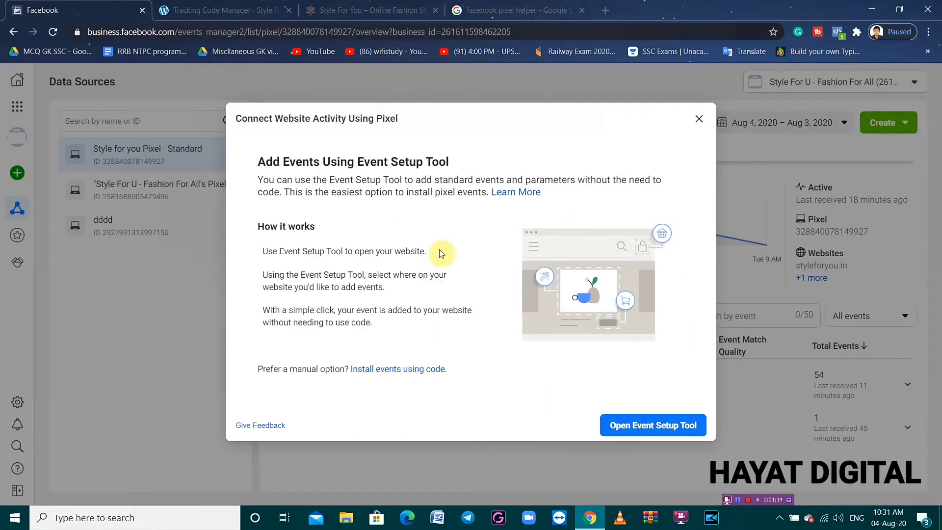
{"action": "left_click", "coordinate": [365, 9]}
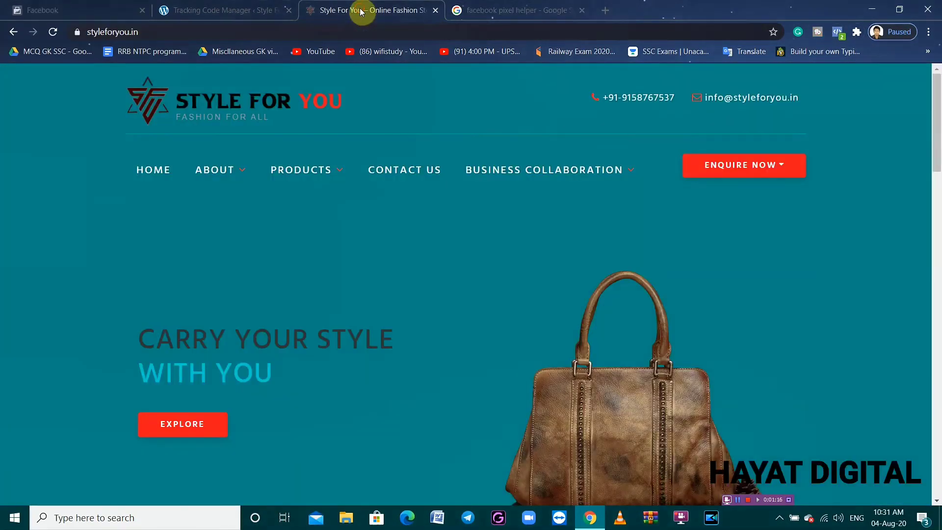
{"action": "left_click", "coordinate": [838, 32]}
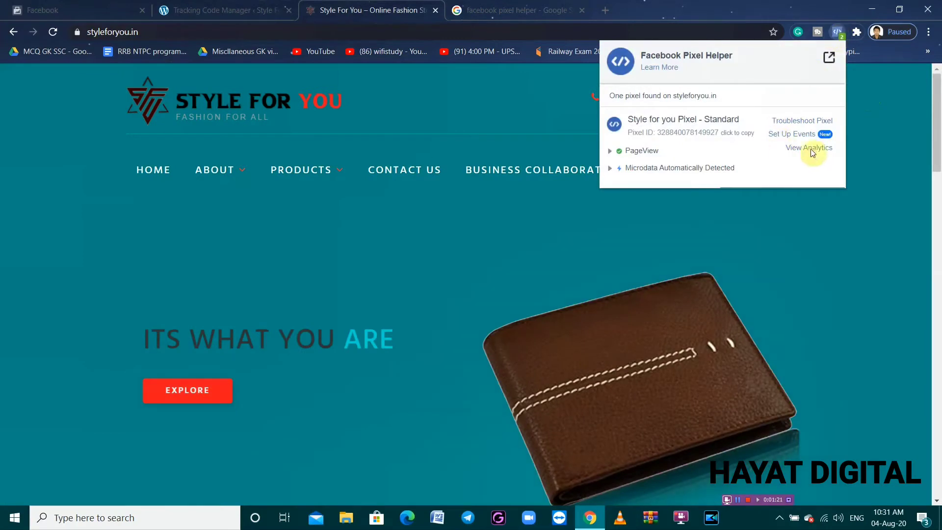
Go from Pixel Helper to the pixel's event setup settings in Events Manager and open the Event Setup Tool's website URL dialog.
{"action": "left_click", "coordinate": [784, 136]}
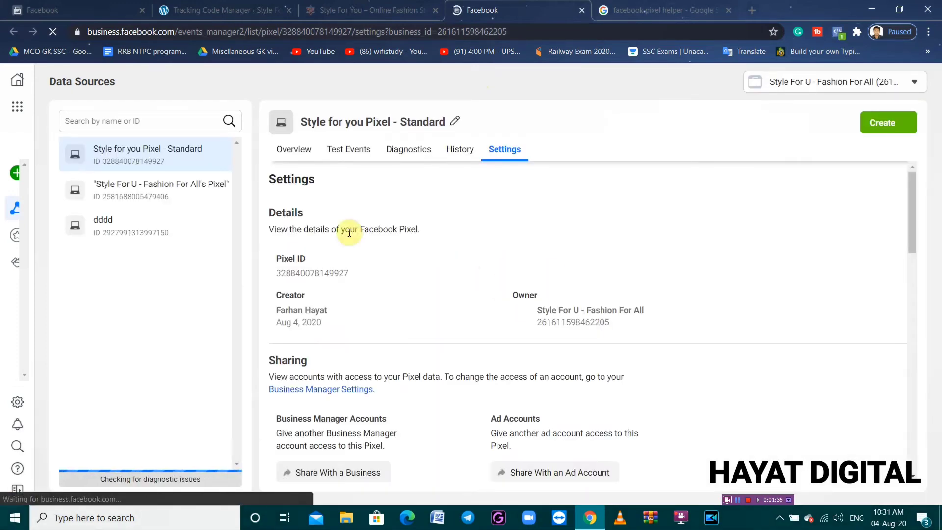
{"action": "scroll", "coordinate": [503, 275], "scroll_direction": "down", "scroll_amount": 4}
{"action": "scroll", "coordinate": [503, 275], "scroll_direction": "down", "scroll_amount": 15}
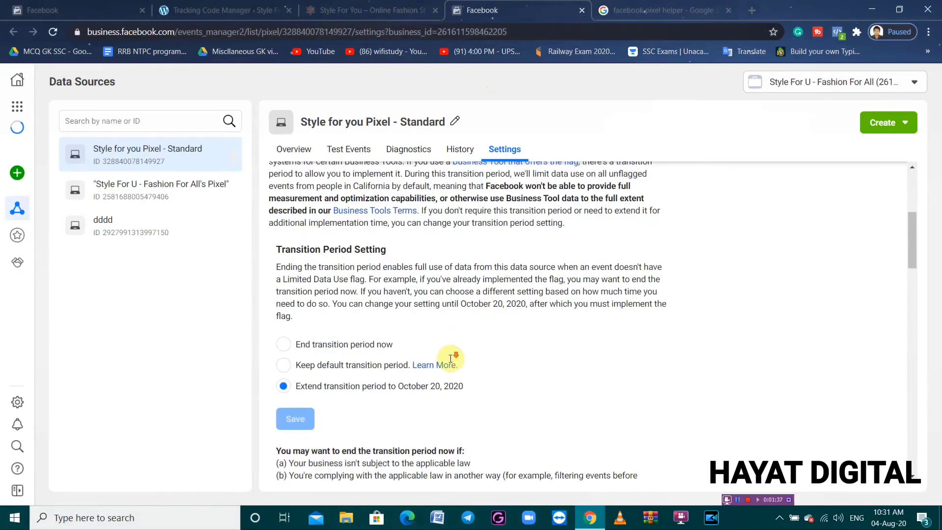
{"action": "scroll", "coordinate": [451, 382], "scroll_direction": "down", "scroll_amount": 3}
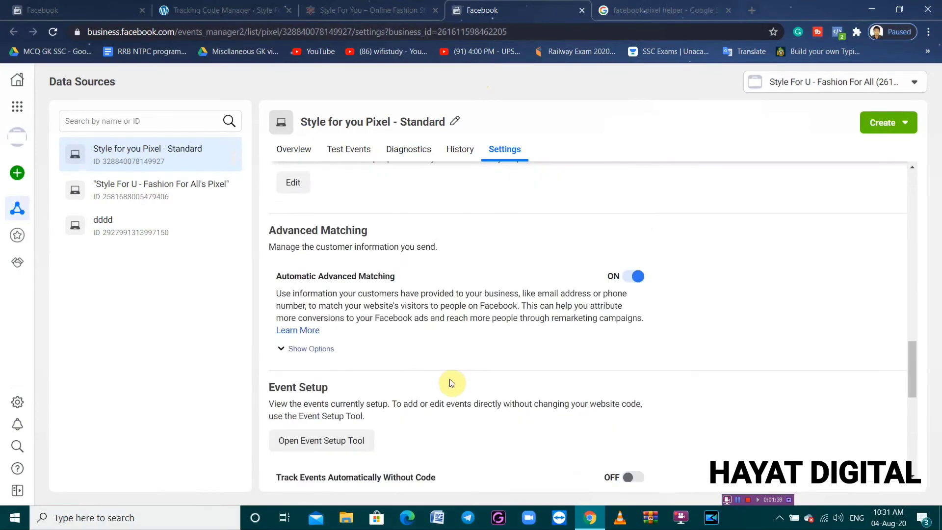
{"action": "scroll", "coordinate": [451, 382], "scroll_direction": "down", "scroll_amount": 3}
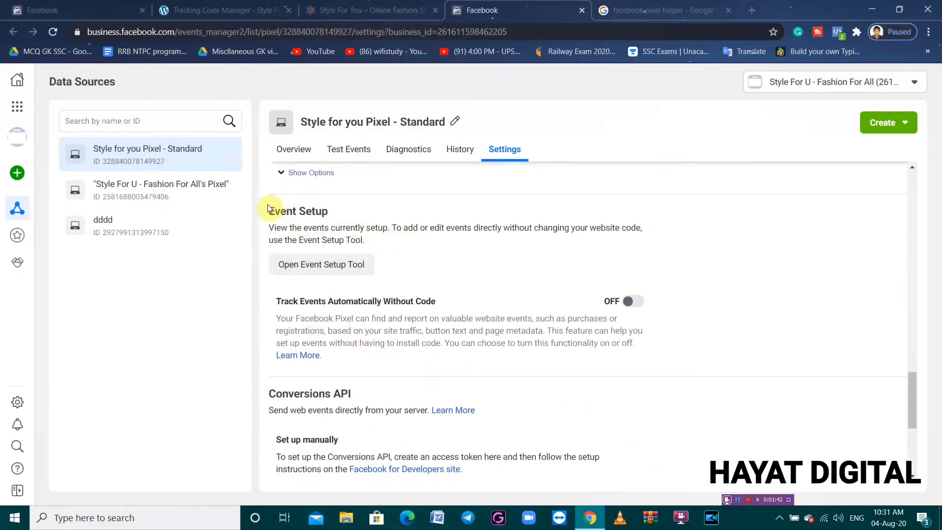
{"action": "left_click", "coordinate": [326, 269]}
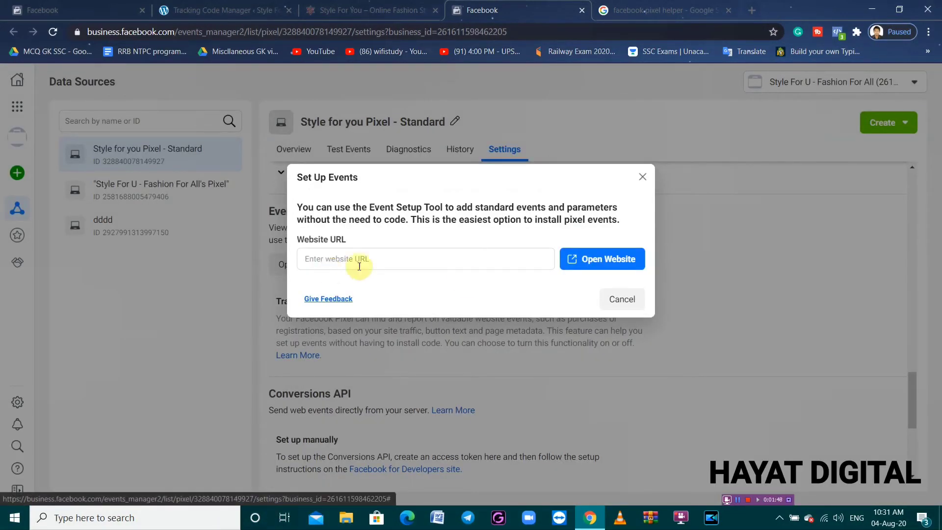
View the Event Setup Tool's entry point in the original Events Manager tab's pixel setup, and return to the pixel settings tab.
{"action": "left_click", "coordinate": [78, 8]}
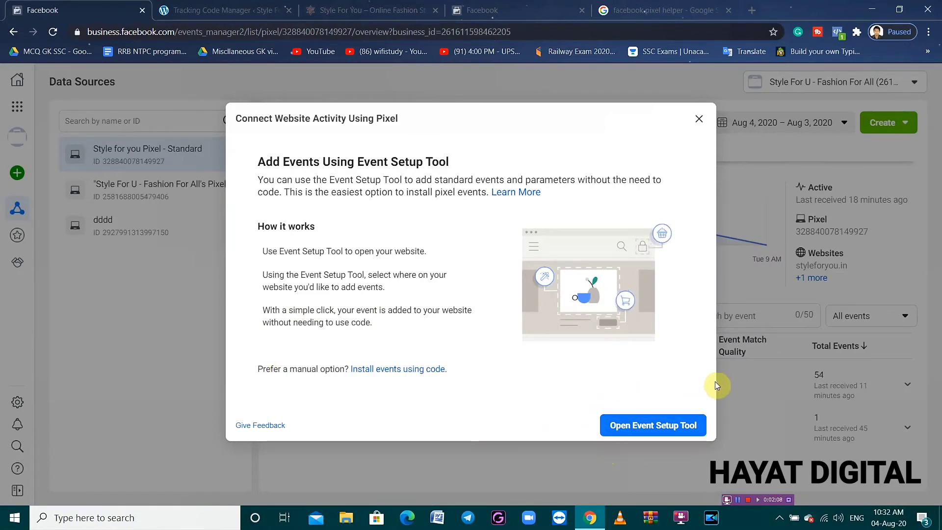
{"action": "left_click", "coordinate": [638, 426]}
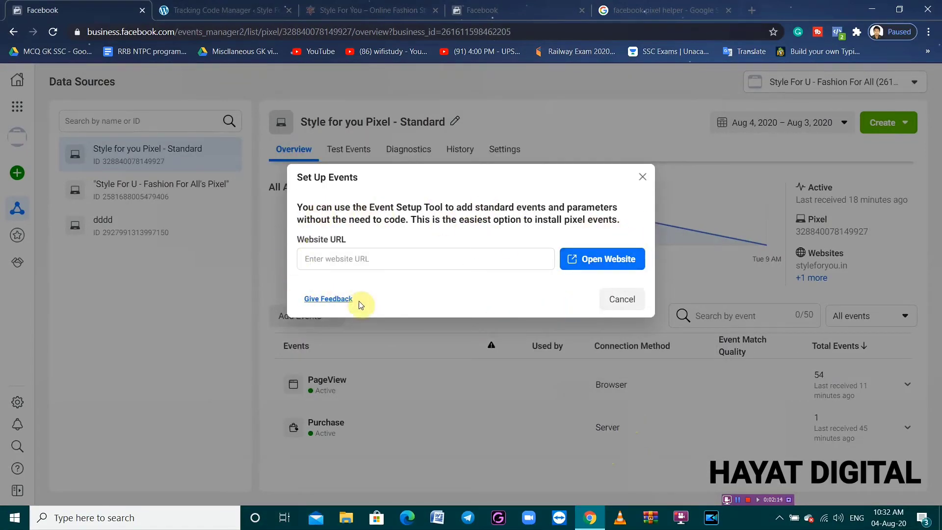
{"action": "left_click", "coordinate": [518, 10]}
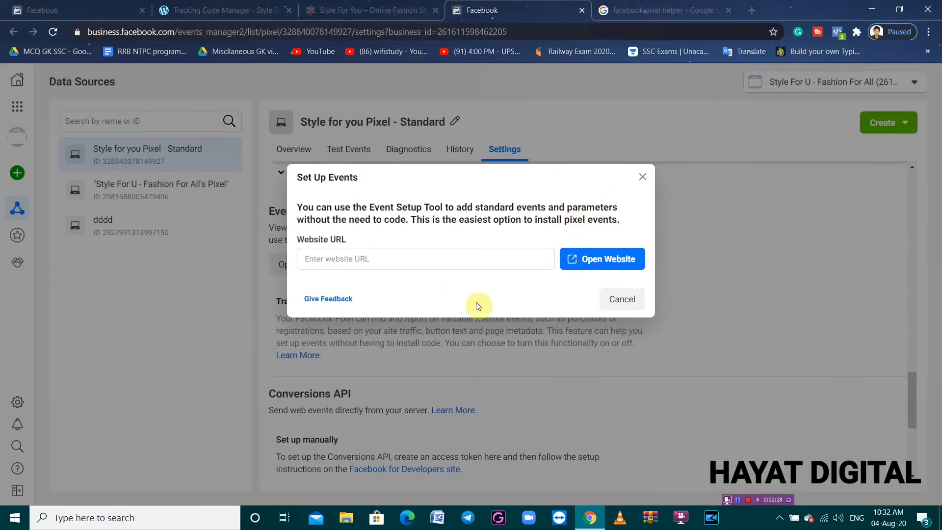
Copy the styleforyou.in address from the site's tab, enter it as the website URL for event setup, and open the website.
{"action": "left_click", "coordinate": [359, 11]}
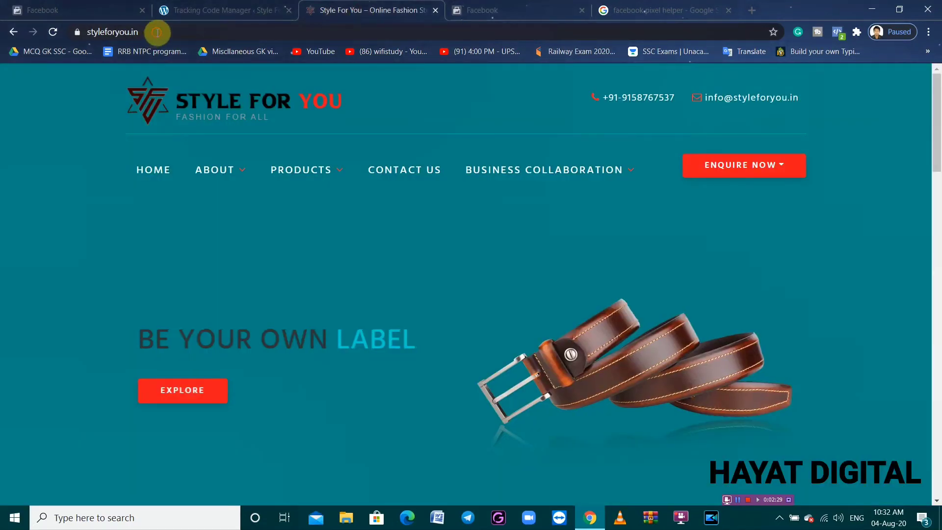
{"action": "left_click", "coordinate": [157, 32]}
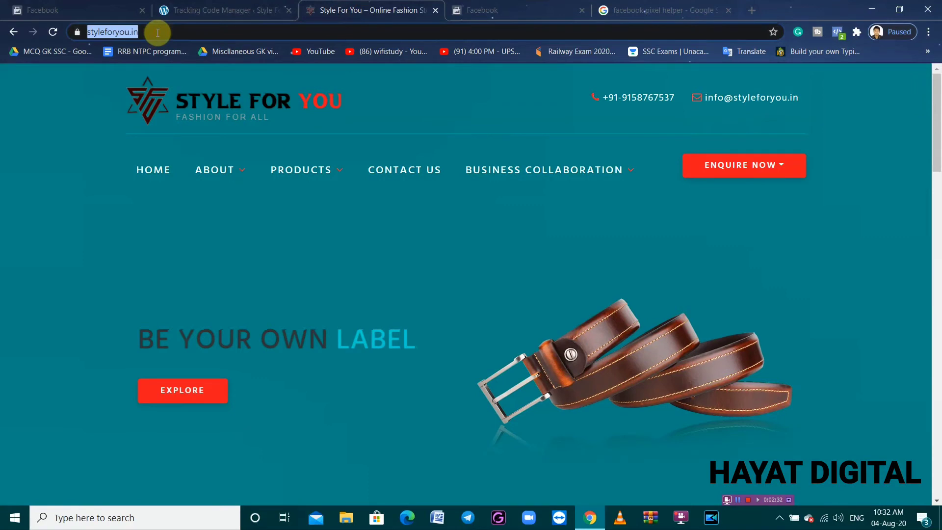
{"action": "left_click", "coordinate": [479, 10]}
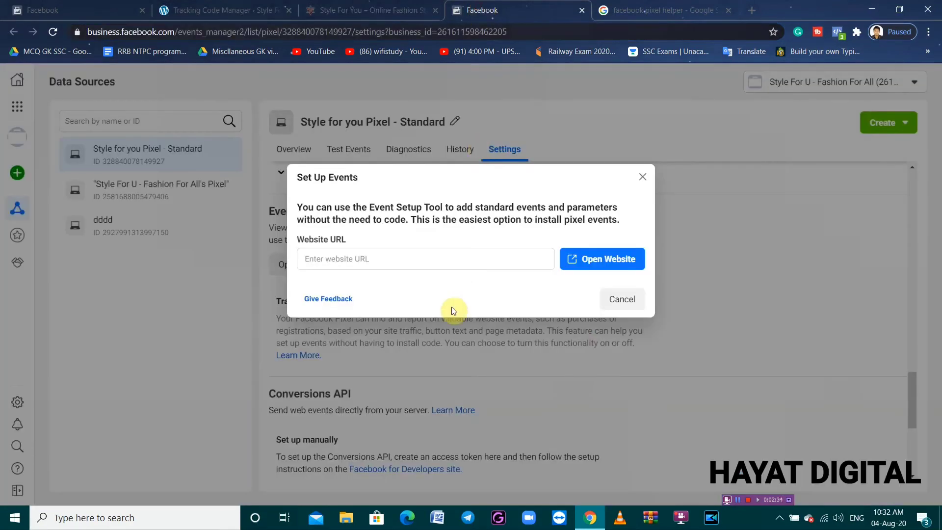
{"action": "left_click", "coordinate": [446, 253]}
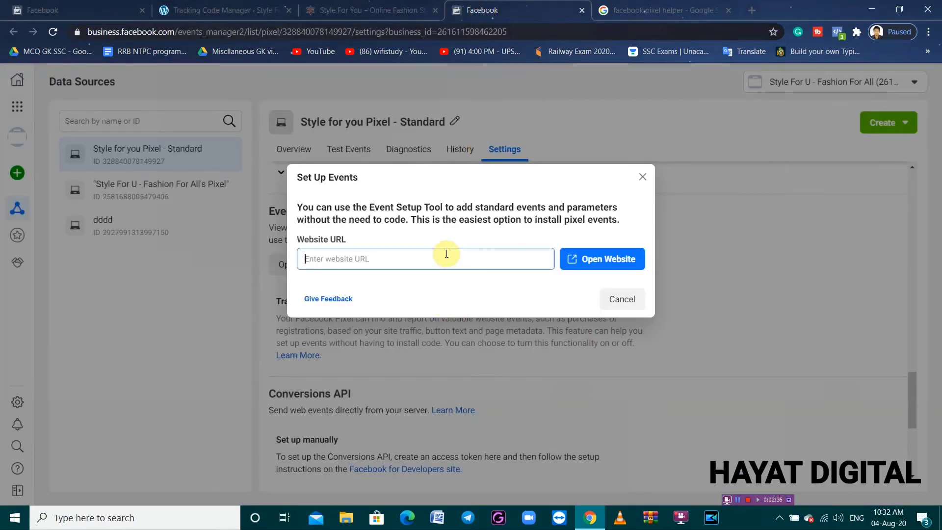
{"action": "left_click", "coordinate": [603, 264]}
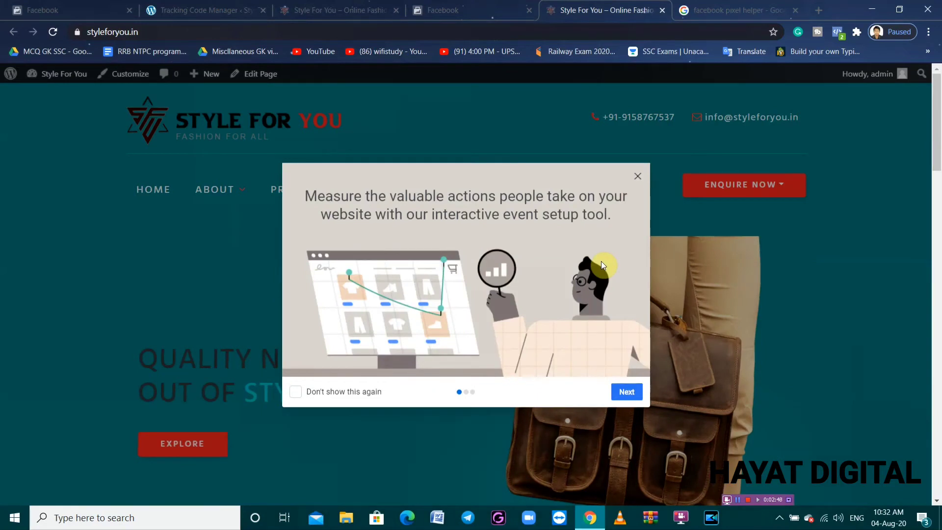
Go through the Event Setup Tool's introduction on the website and get started with the tool.
{"action": "left_click", "coordinate": [626, 392]}
{"action": "left_click", "coordinate": [627, 393]}
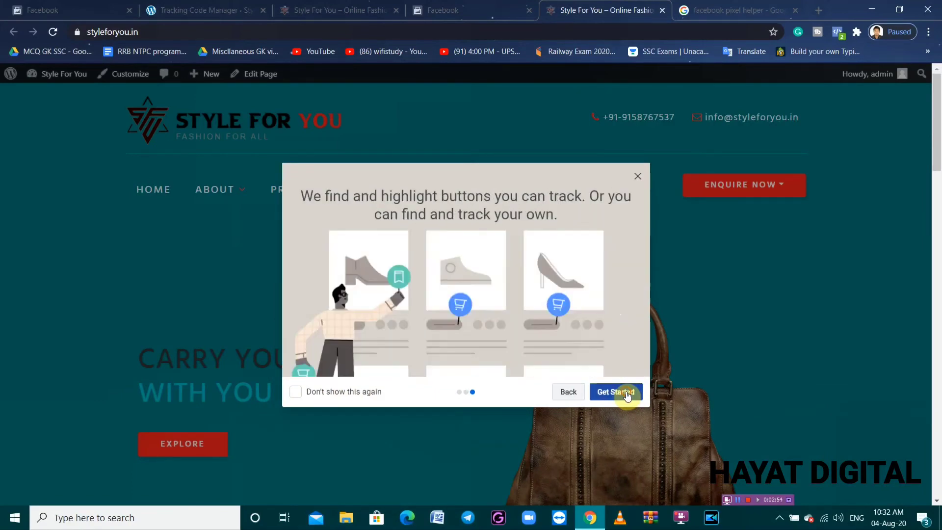
{"action": "left_click", "coordinate": [626, 392]}
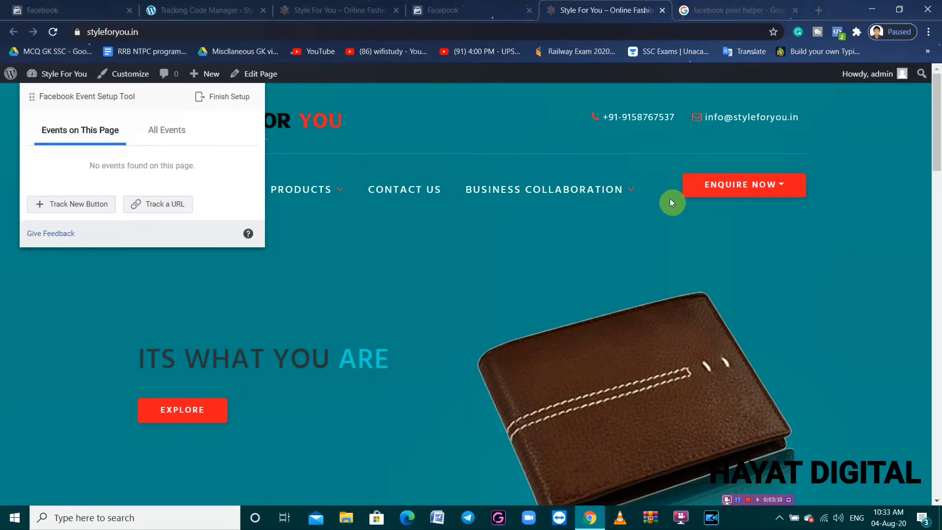
Track the site's Enquire Now button as a new button event with the Lead event type.
{"action": "left_click", "coordinate": [85, 210]}
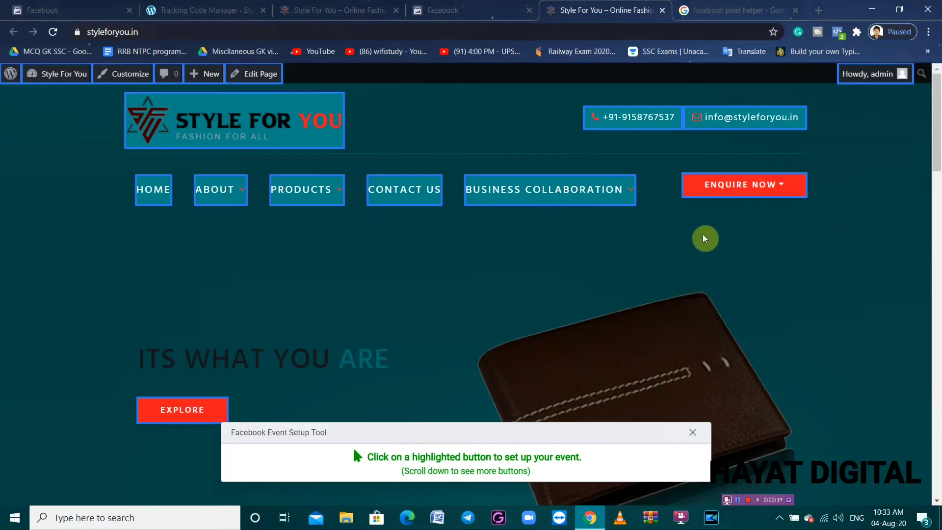
{"action": "left_click", "coordinate": [754, 192]}
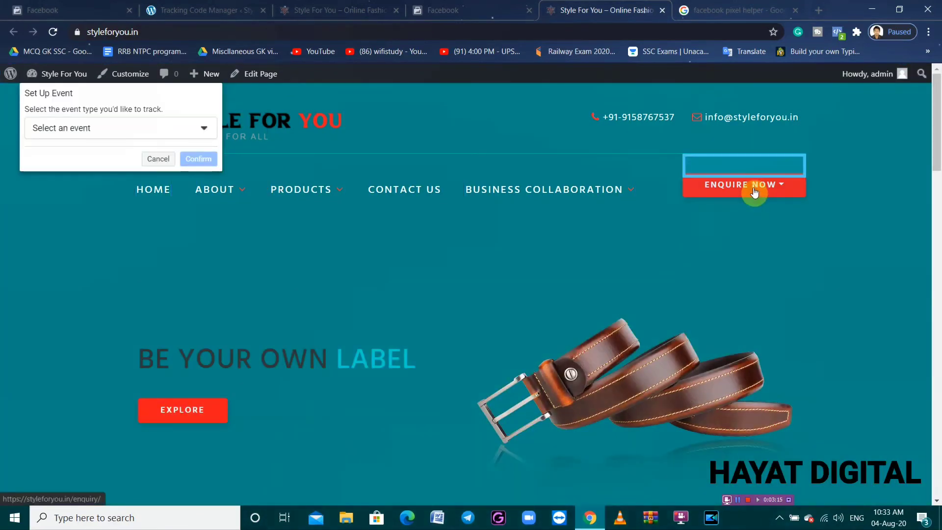
{"action": "left_click", "coordinate": [203, 129]}
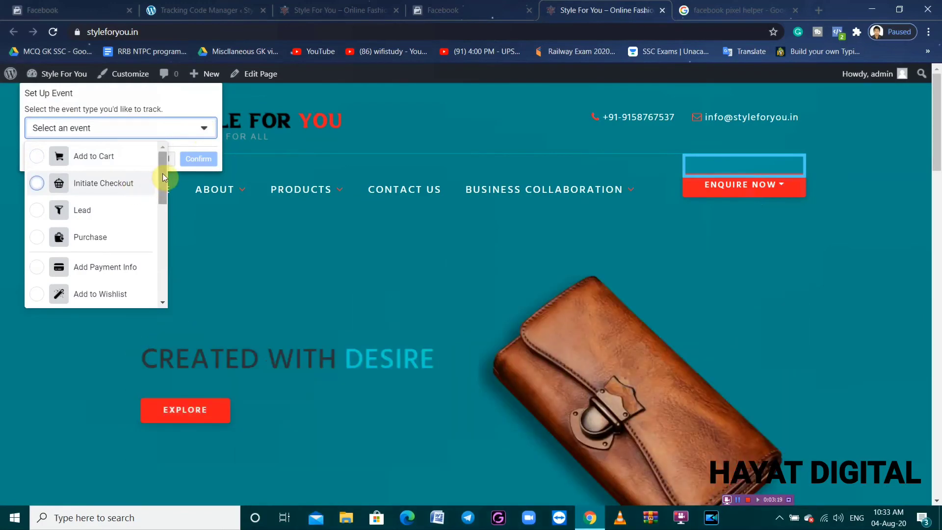
{"action": "left_click_drag", "start_coordinate": [163, 173], "coordinate": [155, 219]}
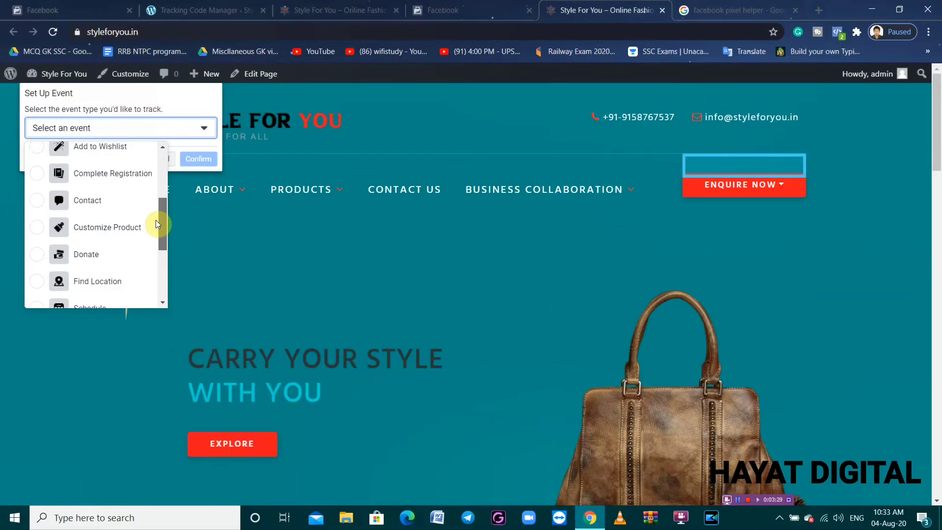
{"action": "left_click_drag", "start_coordinate": [155, 219], "coordinate": [164, 176]}
{"action": "left_click", "coordinate": [37, 201]}
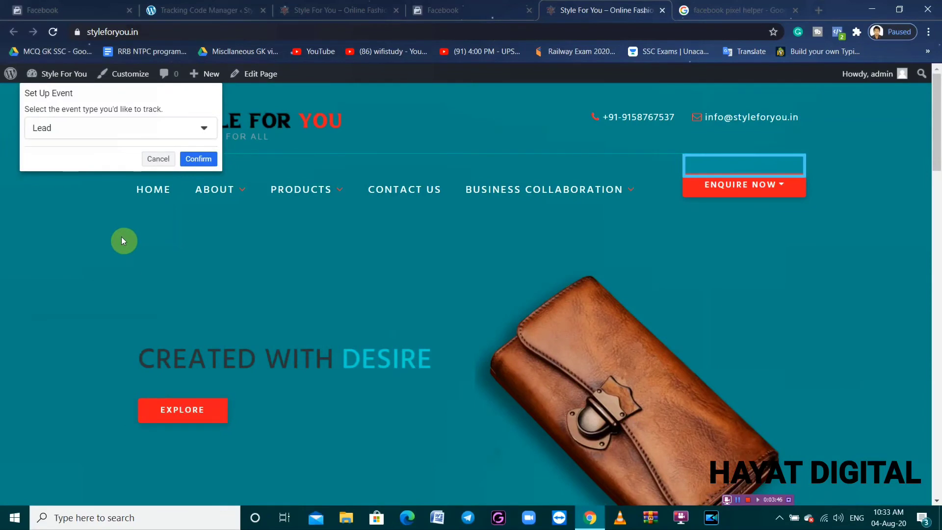
{"action": "left_click", "coordinate": [196, 164]}
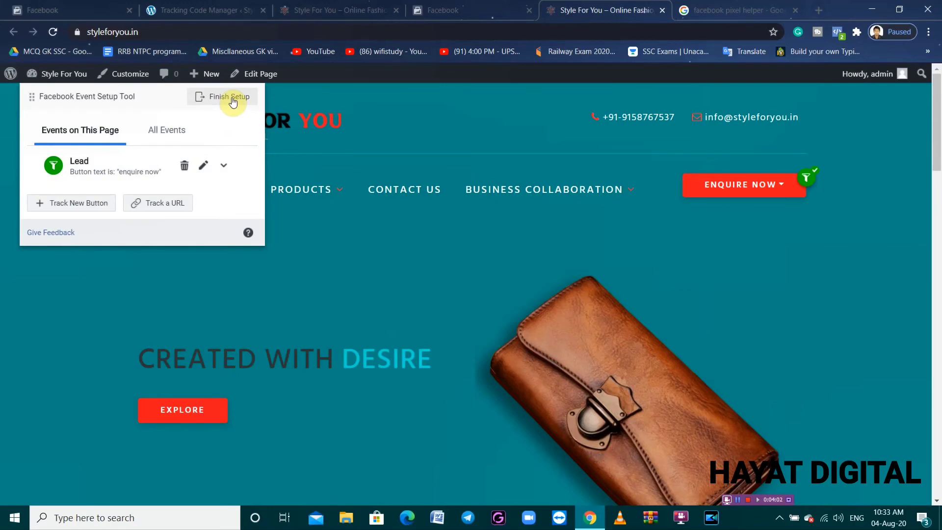
Move the Event Setup Tool window off the site header, finish the event setup, and submit Yes as feedback on the tool's helpfulness.
{"action": "left_click_drag", "start_coordinate": [132, 95], "coordinate": [646, 236]}
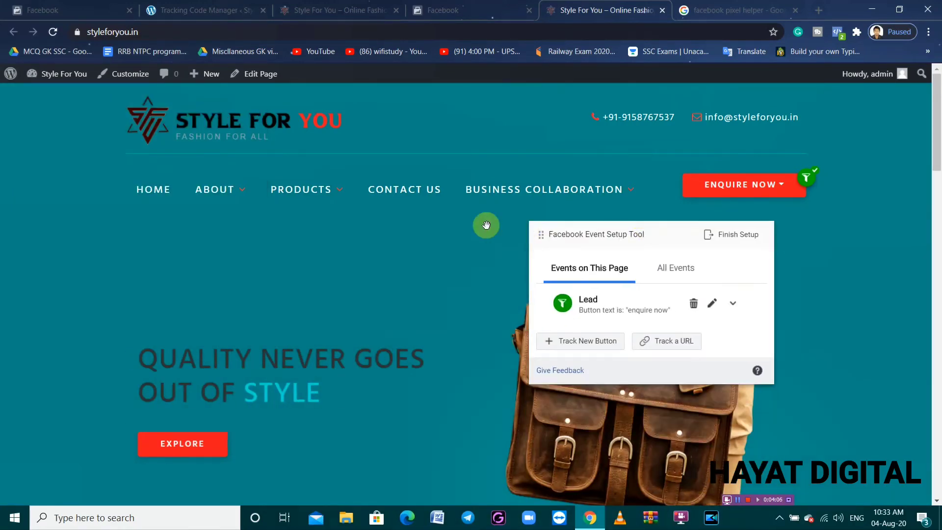
{"action": "mouse_move", "coordinate": [300, 190]}
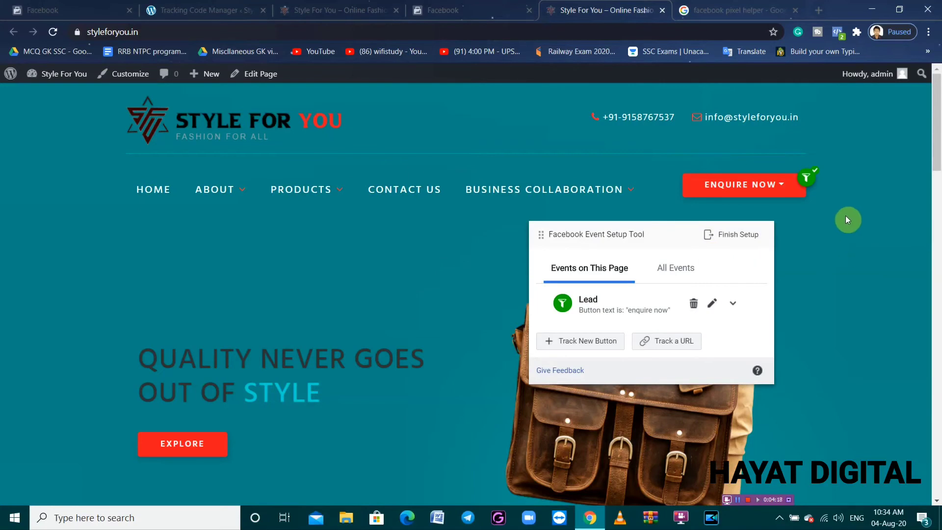
{"action": "left_click", "coordinate": [726, 238]}
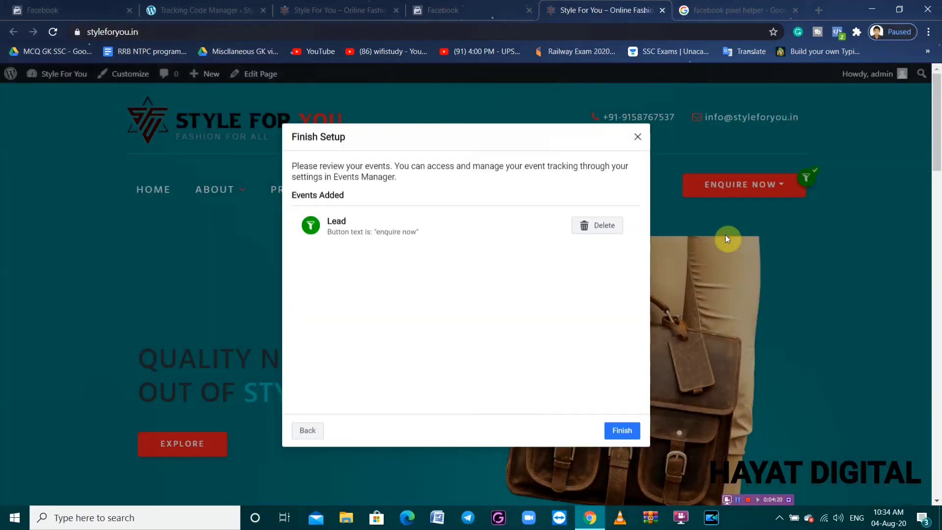
{"action": "left_click", "coordinate": [622, 431]}
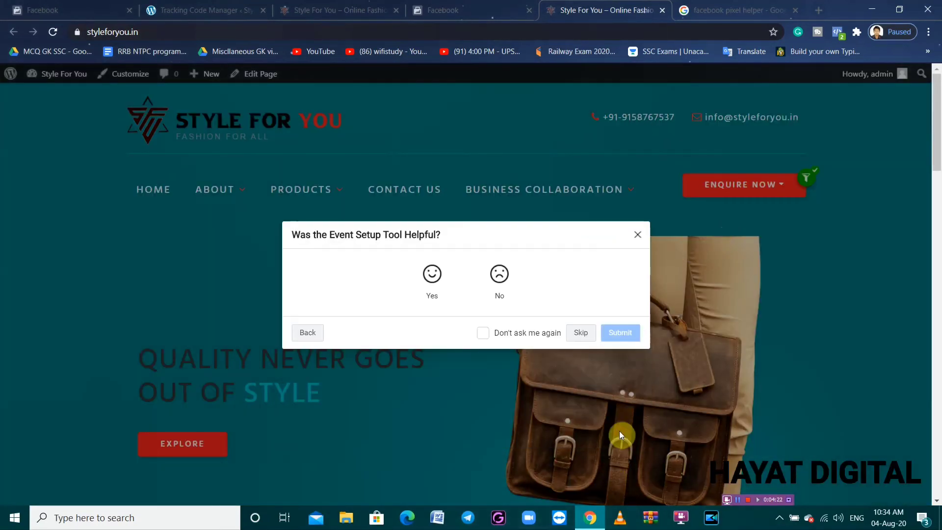
{"action": "left_click", "coordinate": [433, 274]}
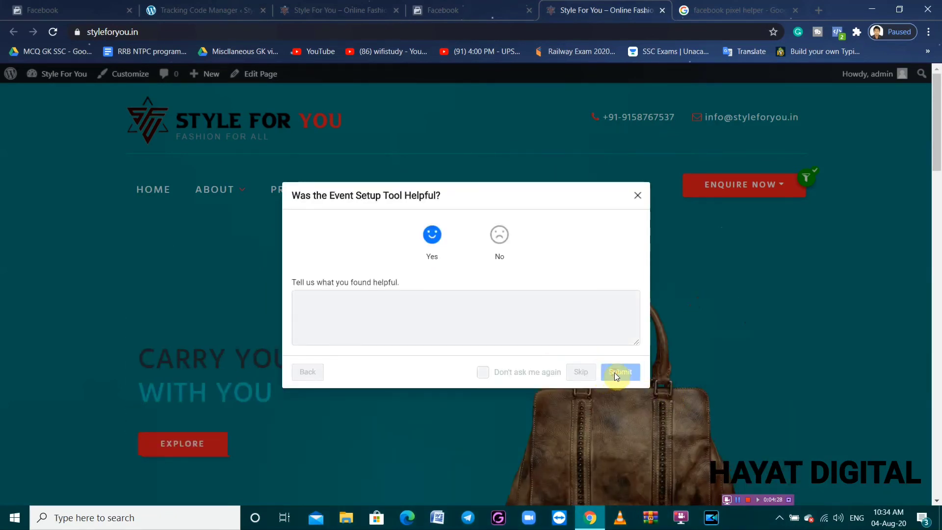
{"action": "left_click", "coordinate": [615, 373]}
{"action": "left_click", "coordinate": [624, 350]}
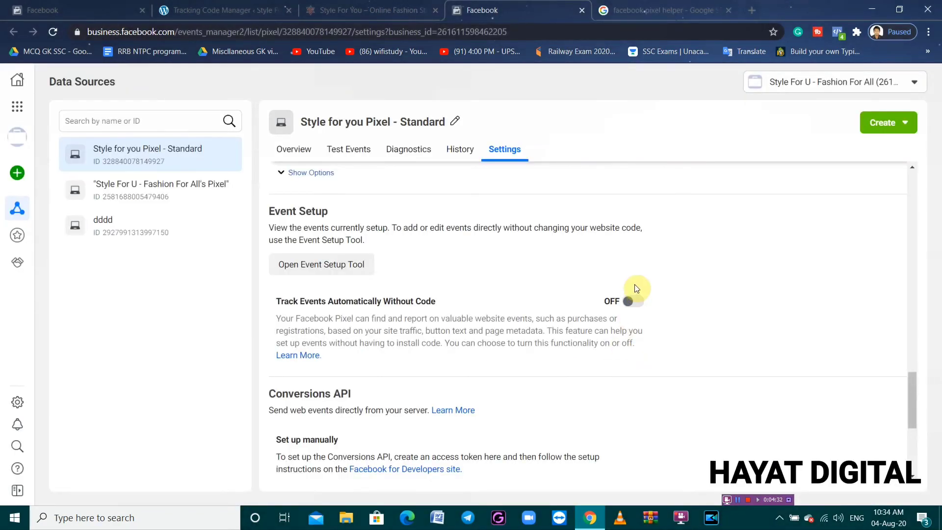
Check the styleforyou.in home page with Facebook Pixel Helper, reload the page, and check it again.
{"action": "left_click", "coordinate": [360, 11]}
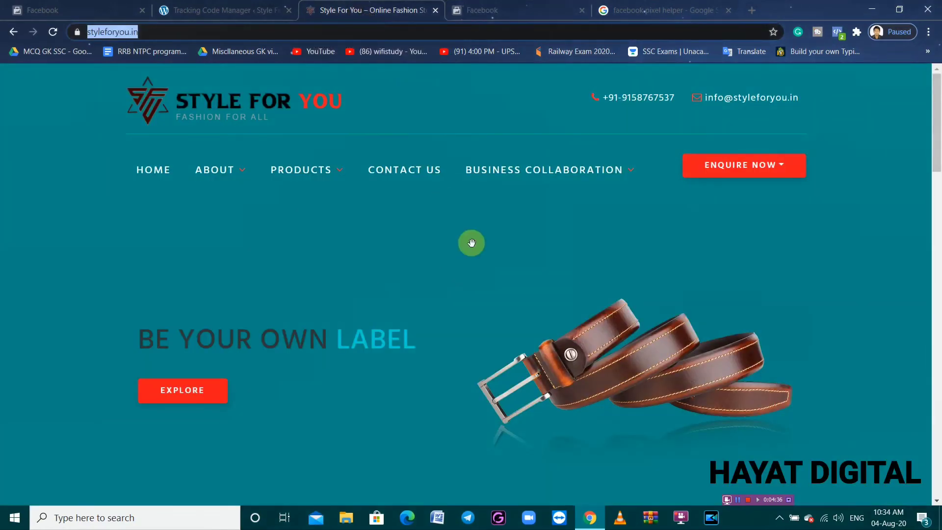
{"action": "left_click", "coordinate": [839, 32]}
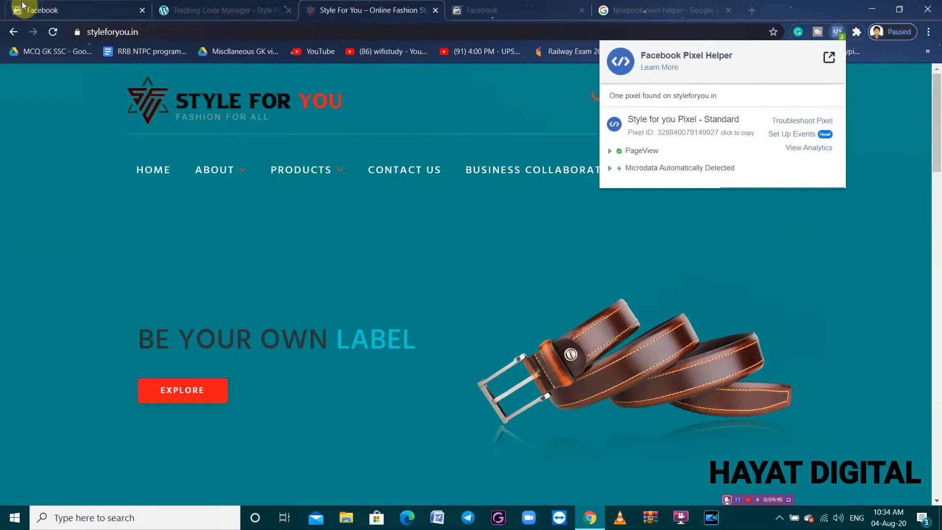
{"action": "left_click", "coordinate": [52, 33]}
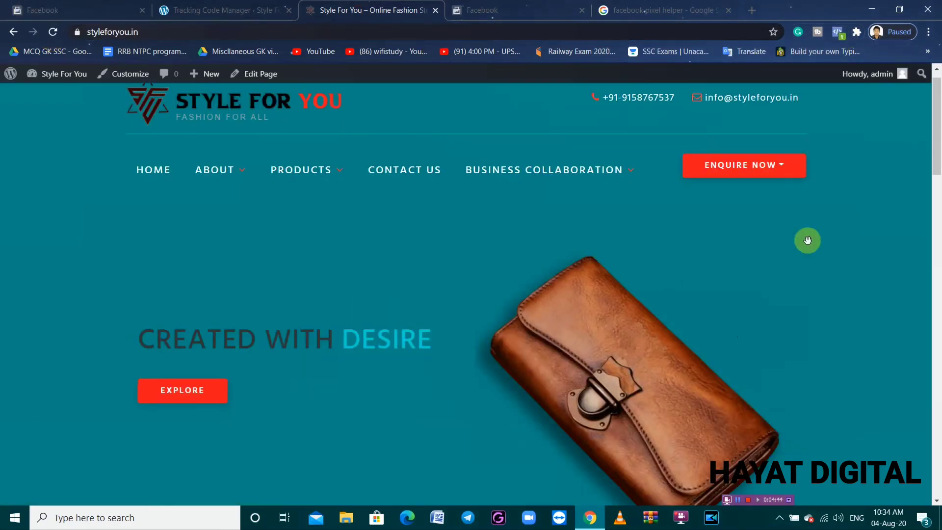
{"action": "left_click", "coordinate": [838, 32]}
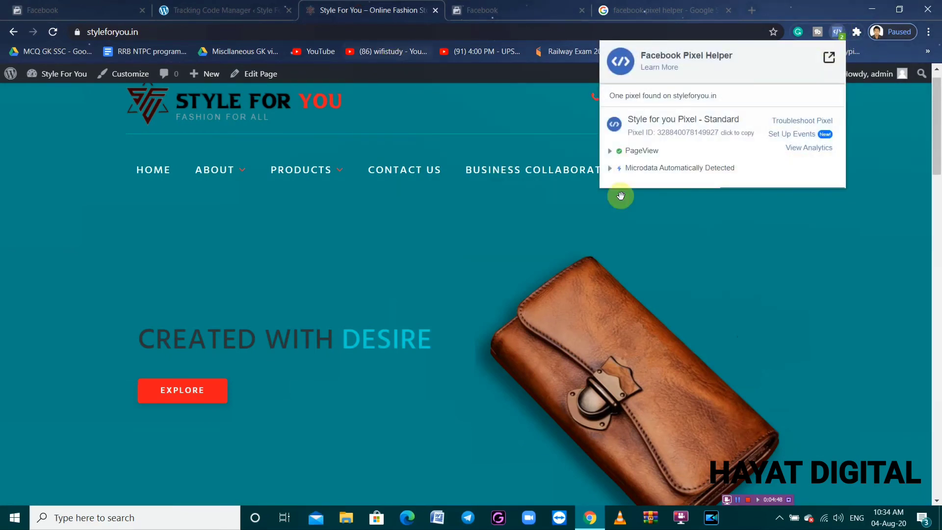
{"action": "left_click", "coordinate": [412, 130]}
View the activity overview of the Style for you Pixel - Standard in Events Manager.
{"action": "left_click", "coordinate": [513, 11]}
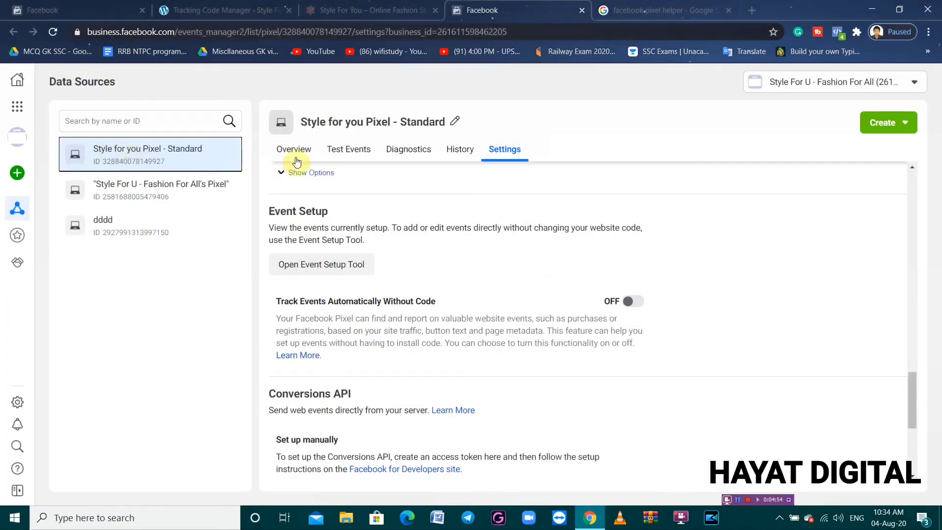
{"action": "left_click", "coordinate": [300, 150]}
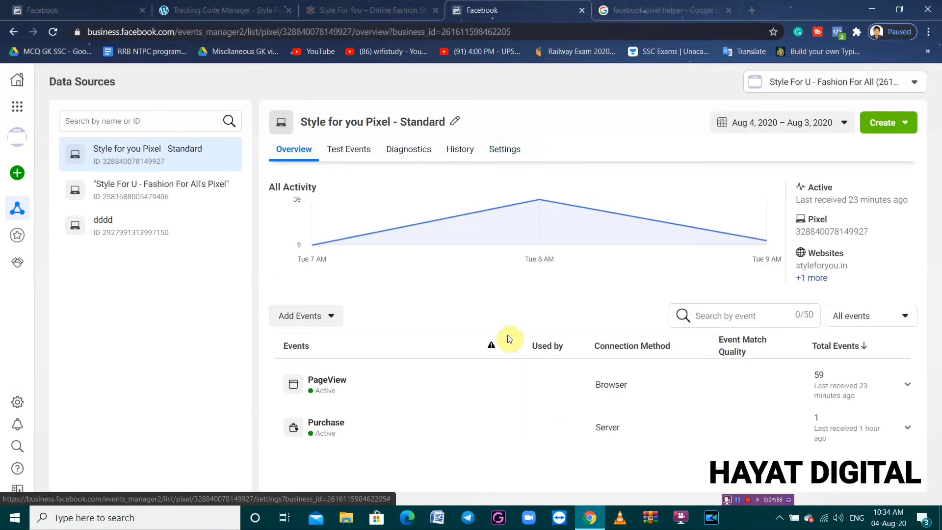
{"action": "left_click", "coordinate": [736, 500]}
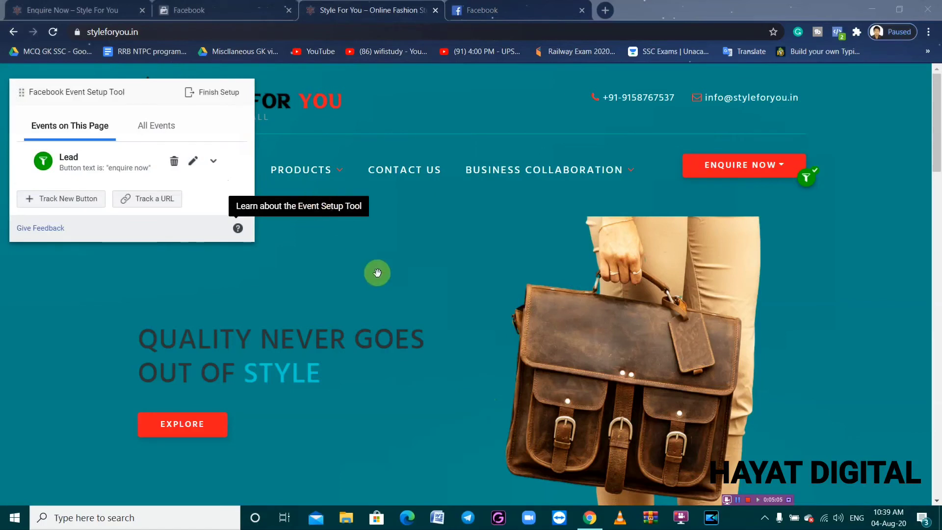
{"action": "left_click", "coordinate": [153, 205]}
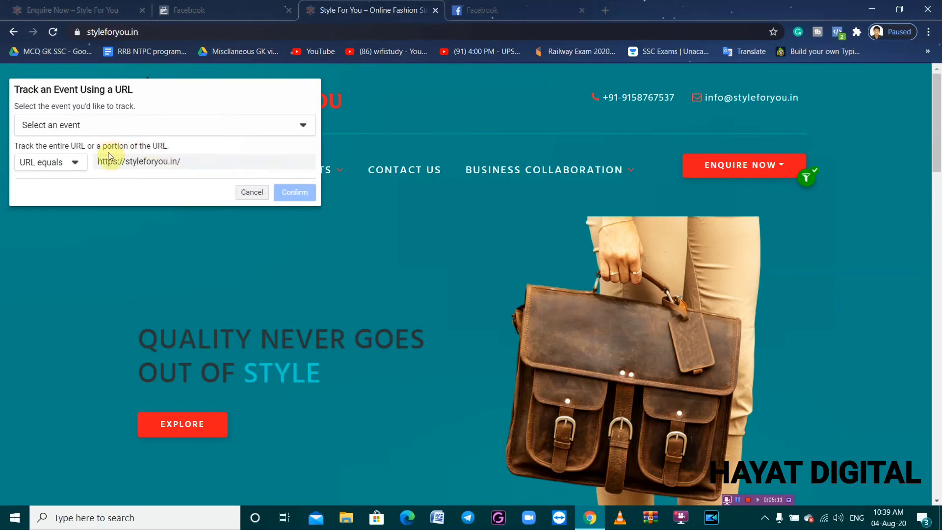
{"action": "left_click", "coordinate": [420, 173]}
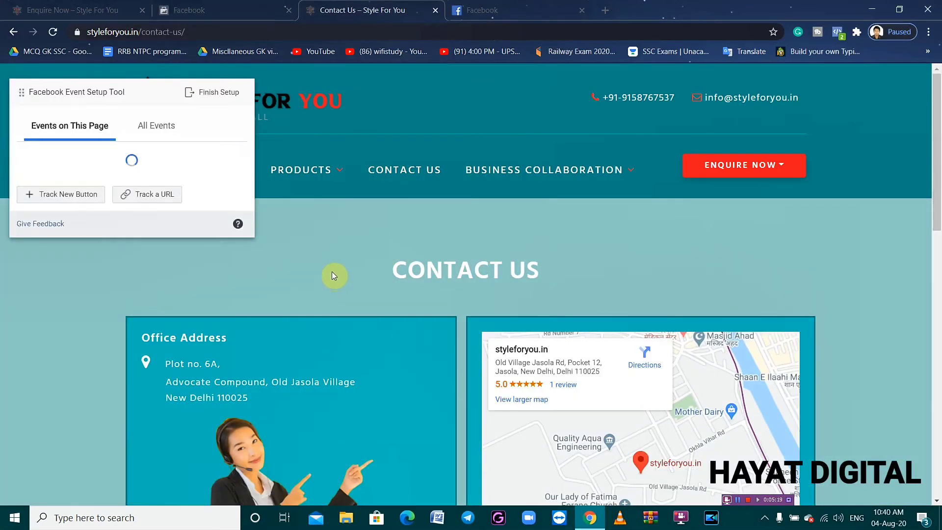
{"action": "left_click", "coordinate": [149, 198]}
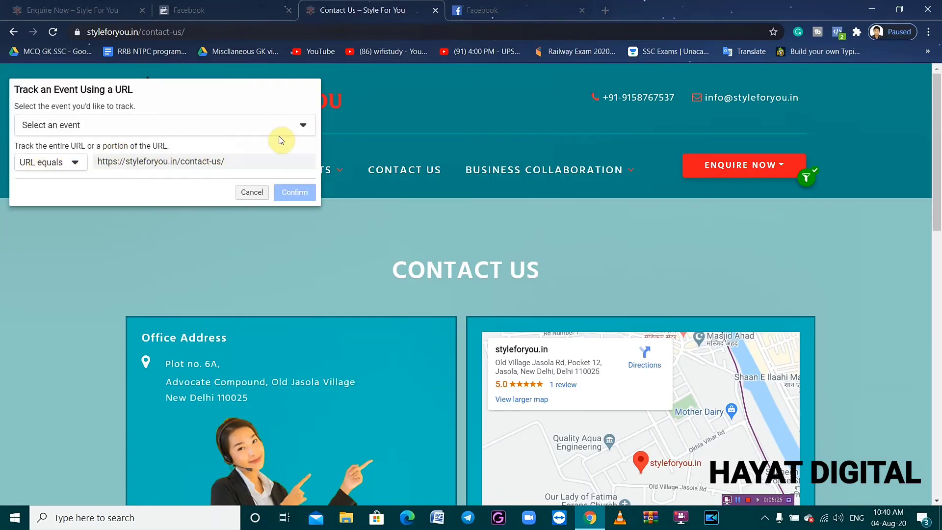
{"action": "left_click", "coordinate": [305, 129]}
{"action": "scroll", "coordinate": [99, 205], "scroll_direction": "down", "scroll_amount": 3}
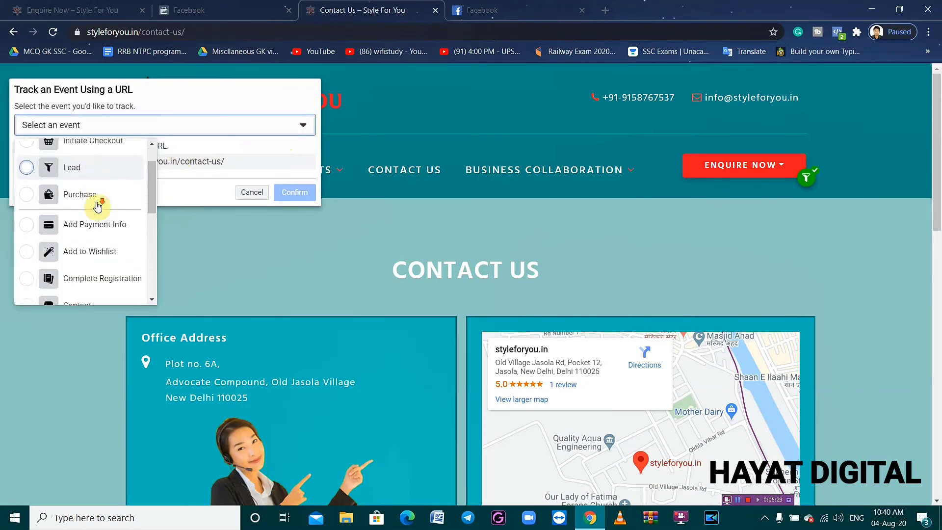
{"action": "scroll", "coordinate": [78, 241], "scroll_direction": "down", "scroll_amount": 1}
{"action": "left_click", "coordinate": [25, 222]}
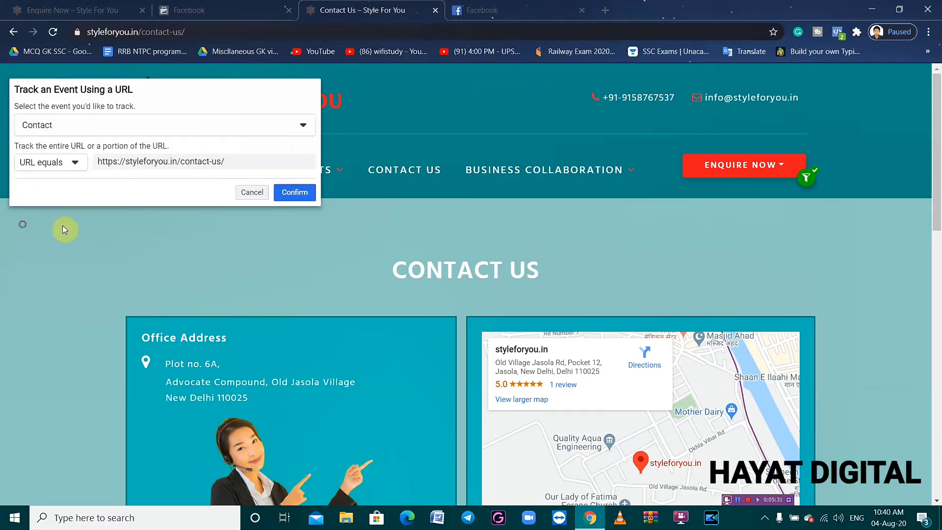
{"action": "left_click", "coordinate": [289, 197]}
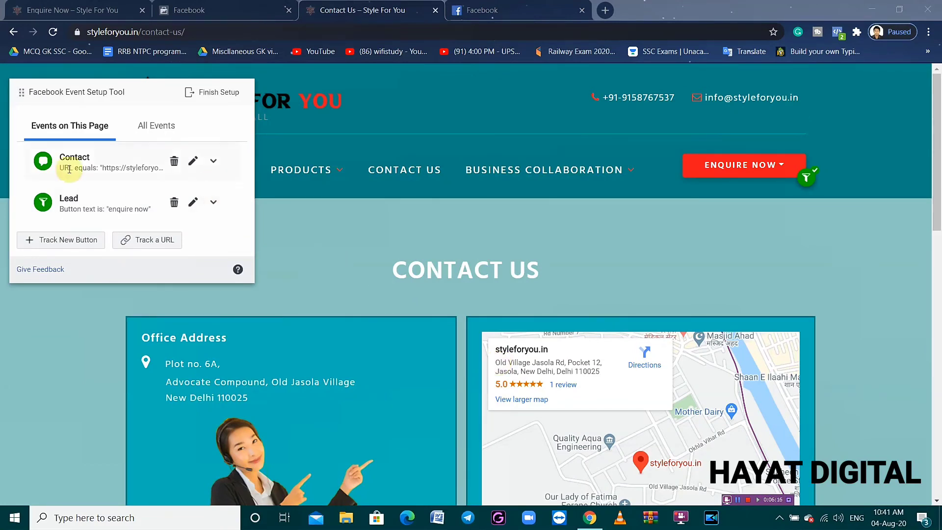
Examine the trigger details of the Contact event and the Lead event, collapsing each one after viewing.
{"action": "left_click", "coordinate": [213, 163]}
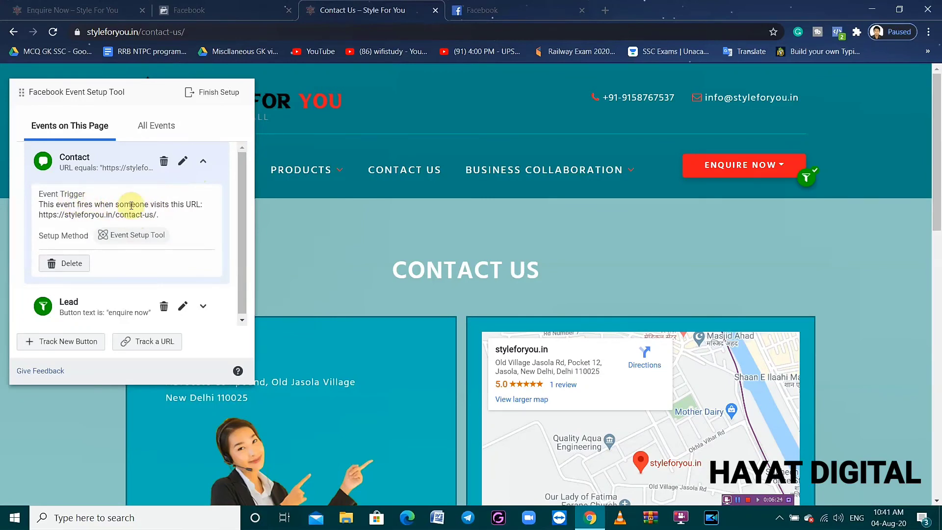
{"action": "left_click", "coordinate": [203, 161]}
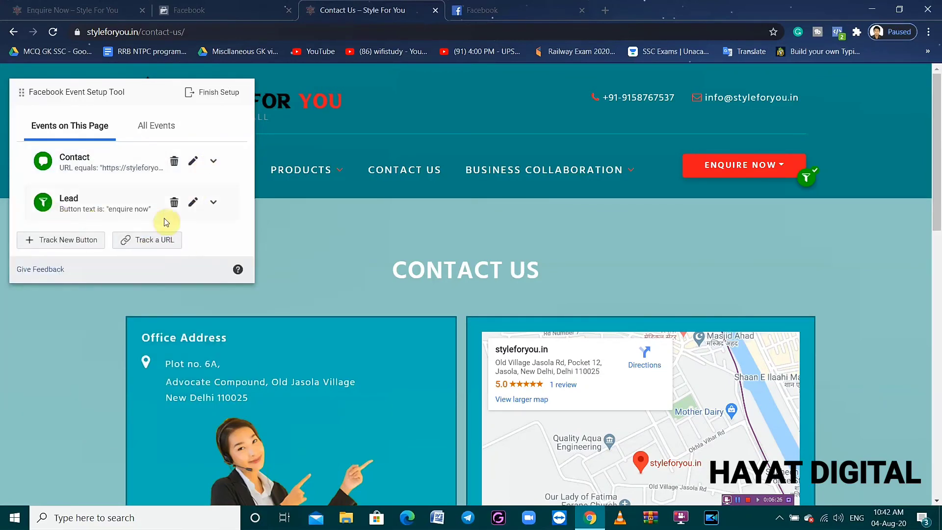
{"action": "left_click", "coordinate": [212, 204]}
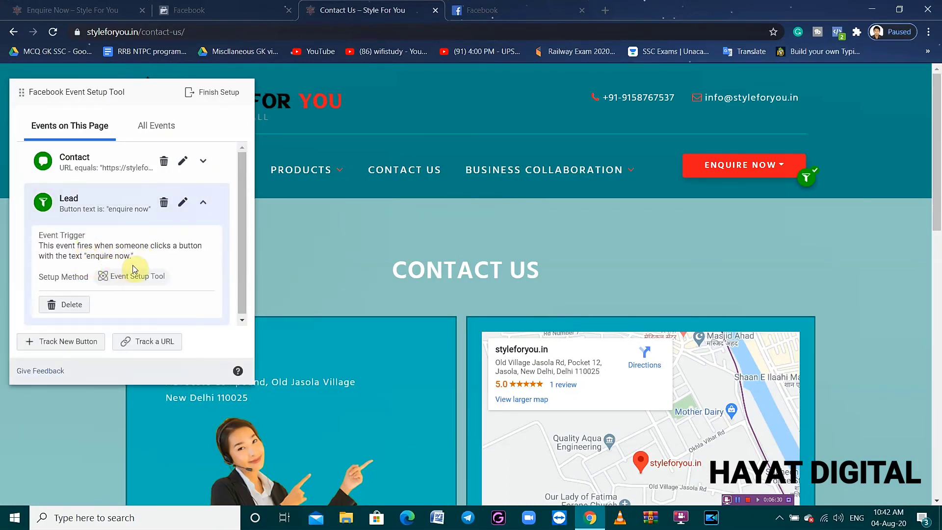
{"action": "left_click", "coordinate": [203, 203]}
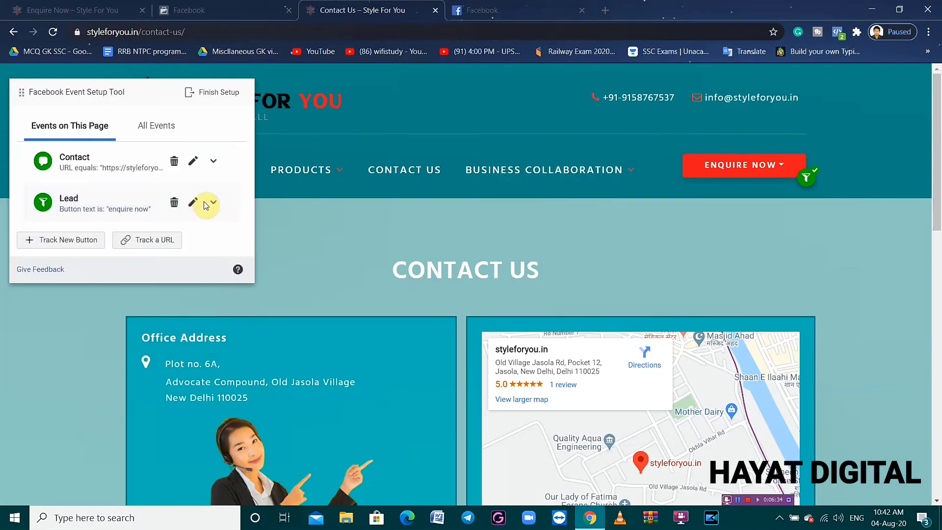
Finish the Contact event setup and submit Yes as tool feedback with "Don't ask me again" enabled.
{"action": "left_click", "coordinate": [218, 95]}
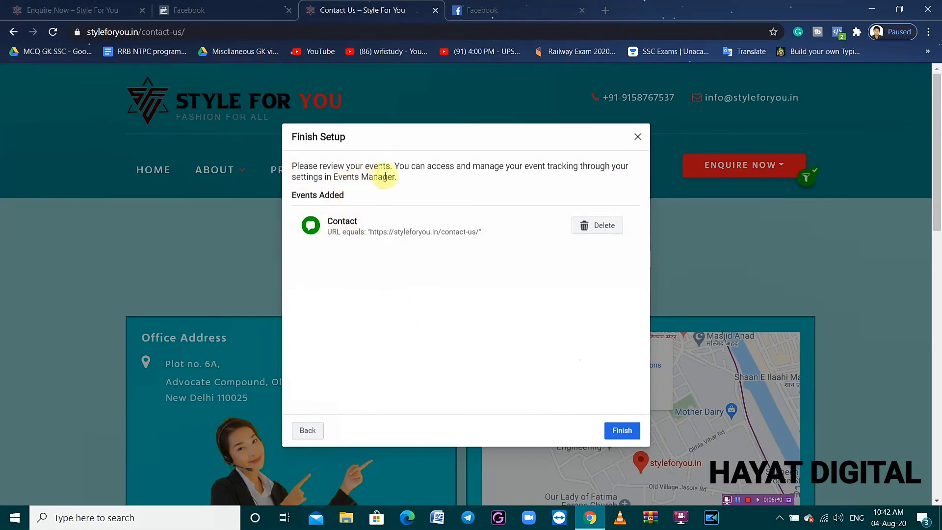
{"action": "left_click", "coordinate": [615, 432]}
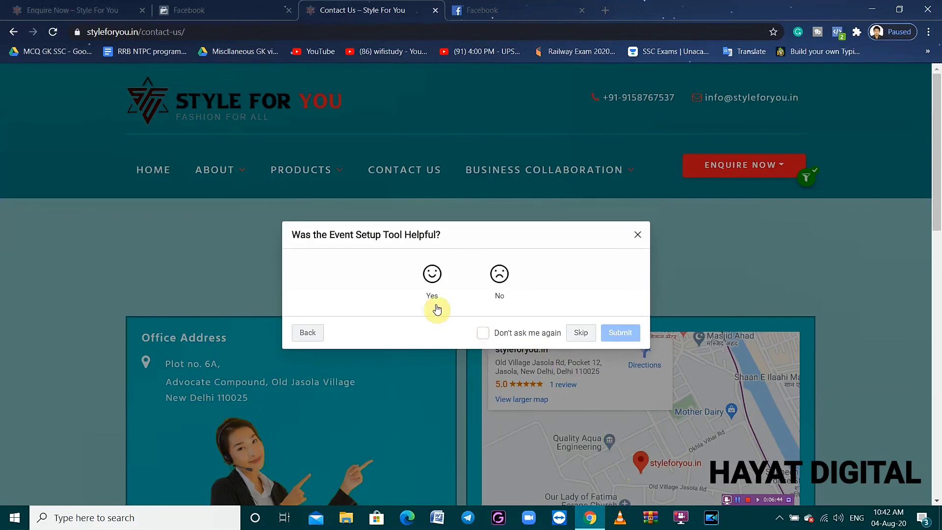
{"action": "left_click", "coordinate": [483, 332]}
{"action": "left_click", "coordinate": [433, 282]}
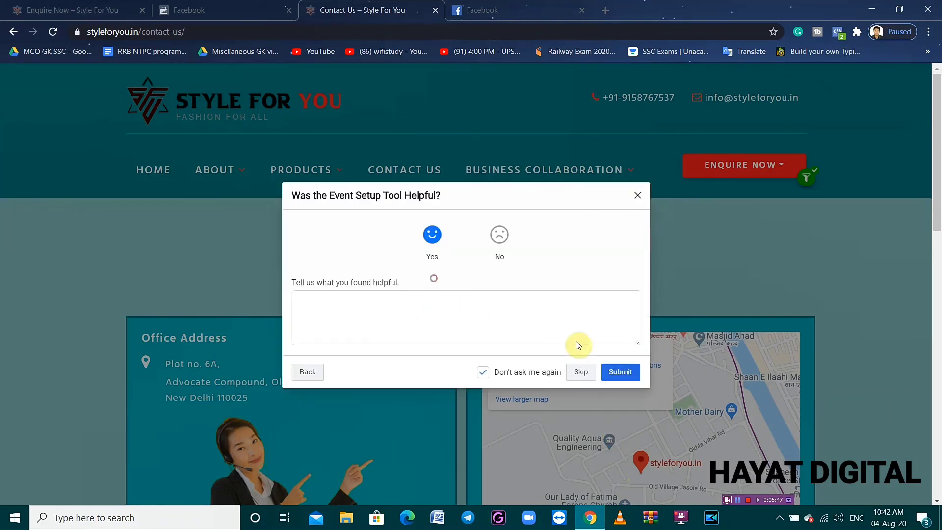
{"action": "left_click", "coordinate": [619, 373]}
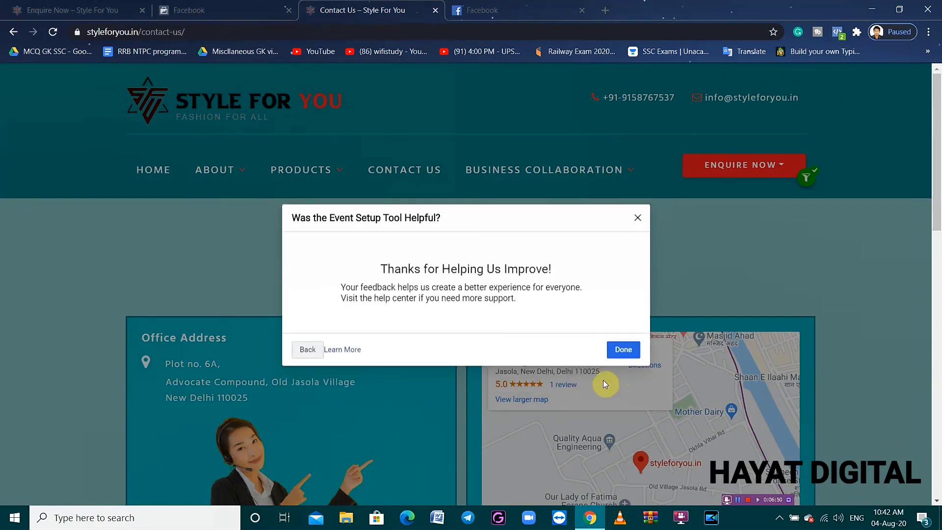
{"action": "left_click", "coordinate": [615, 349]}
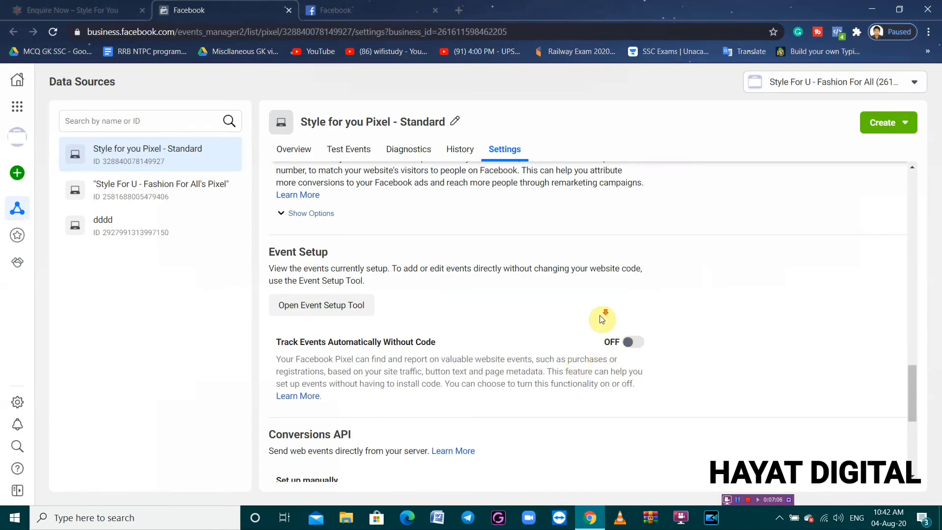
{"action": "scroll", "coordinate": [600, 318], "scroll_direction": "down", "scroll_amount": 3}
{"action": "scroll", "coordinate": [602, 316], "scroll_direction": "down", "scroll_amount": 5}
{"action": "scroll", "coordinate": [602, 316], "scroll_direction": "up", "scroll_amount": 10}
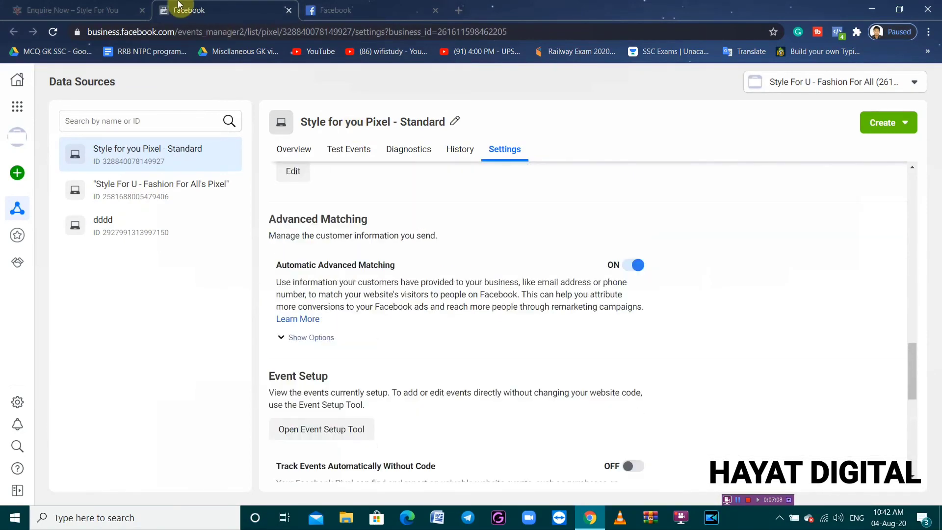
View the site's Enquire Now page, and return to the Style for you Pixel - Standard activity overview in Events Manager.
{"action": "left_click", "coordinate": [91, 11]}
{"action": "mouse_move", "coordinate": [524, 202]}
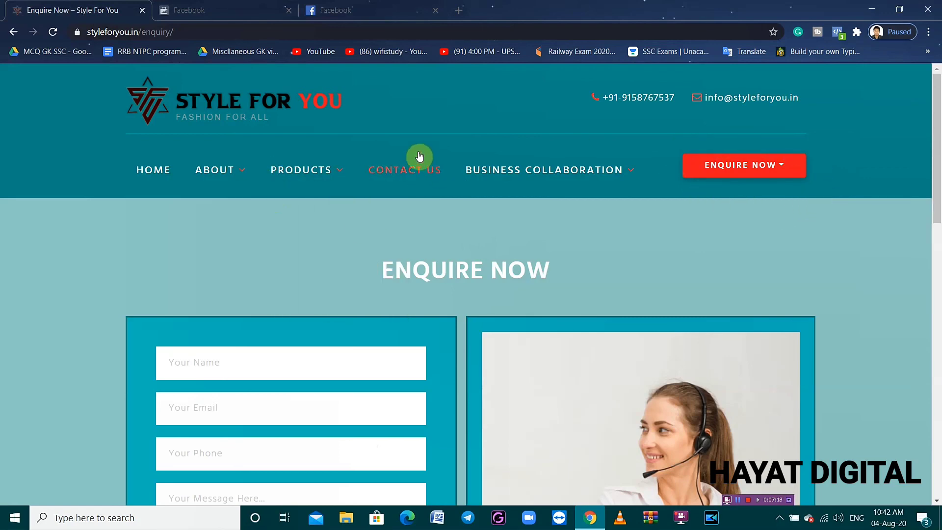
{"action": "left_click", "coordinate": [231, 10]}
{"action": "left_click", "coordinate": [296, 156]}
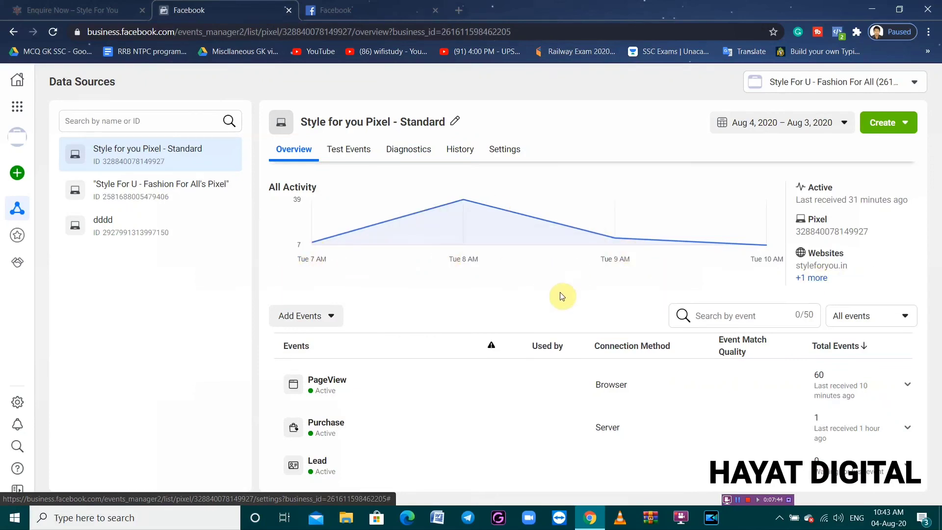
Examine the pixel's browser test events, expanding and collapsing the details of the two most recent PageView entries.
{"action": "left_click", "coordinate": [345, 150]}
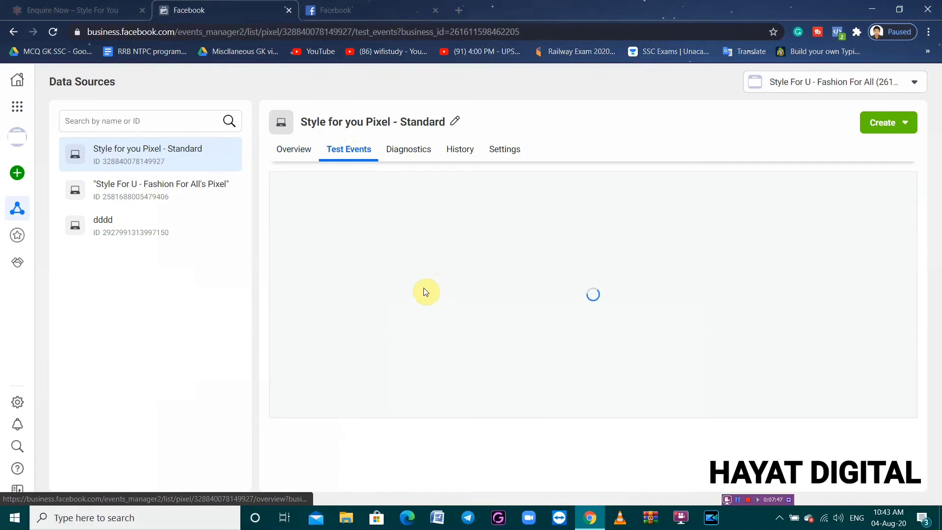
{"action": "scroll", "coordinate": [426, 292], "scroll_direction": "down", "scroll_amount": 1}
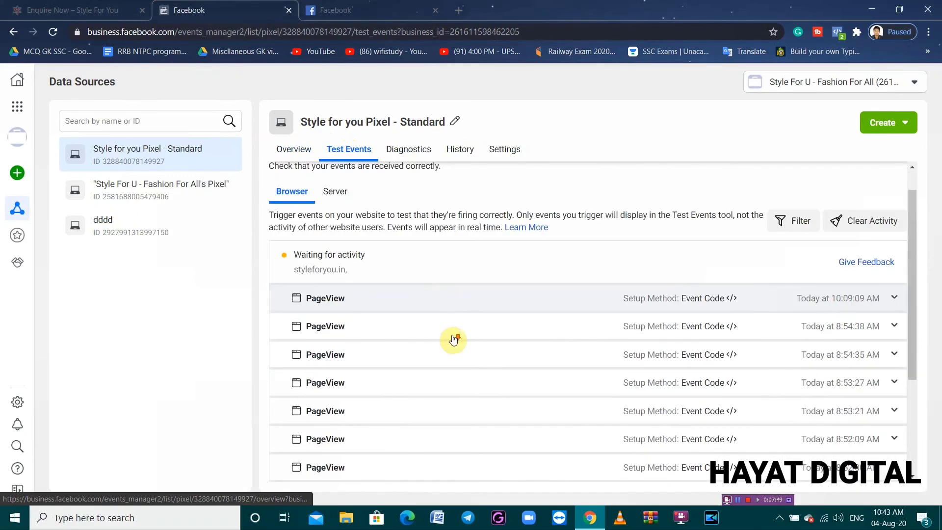
{"action": "scroll", "coordinate": [453, 337], "scroll_direction": "down", "scroll_amount": 5}
{"action": "scroll", "coordinate": [450, 343], "scroll_direction": "up", "scroll_amount": 8}
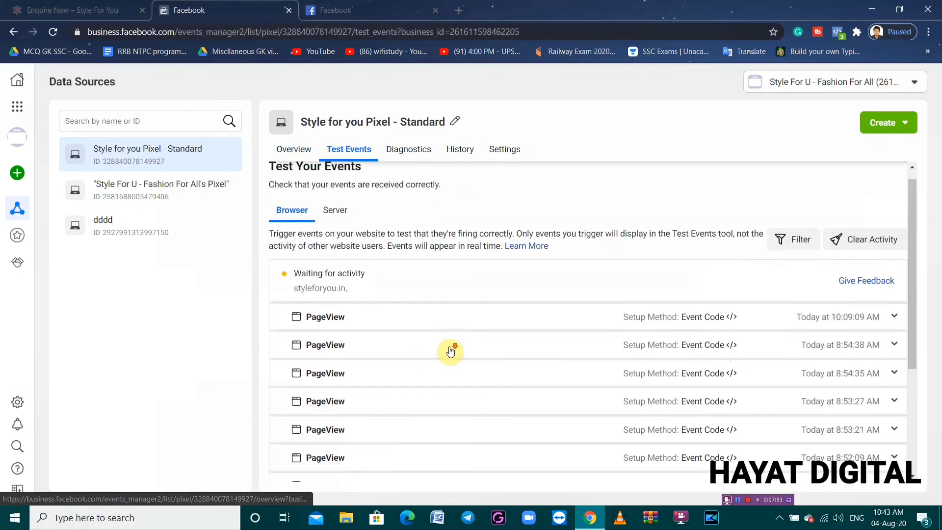
{"action": "scroll", "coordinate": [451, 351], "scroll_direction": "down", "scroll_amount": 1}
{"action": "left_click", "coordinate": [438, 294]}
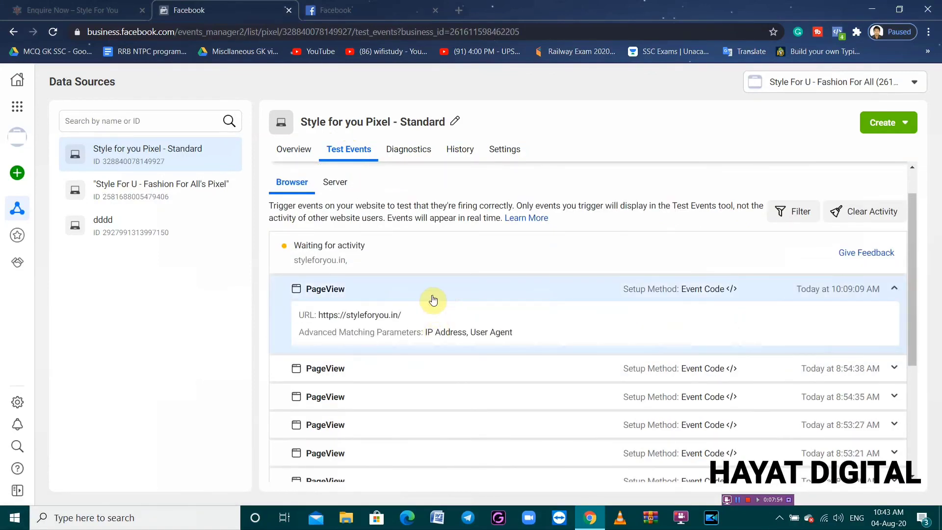
{"action": "left_click", "coordinate": [433, 299]}
{"action": "left_click", "coordinate": [429, 326]}
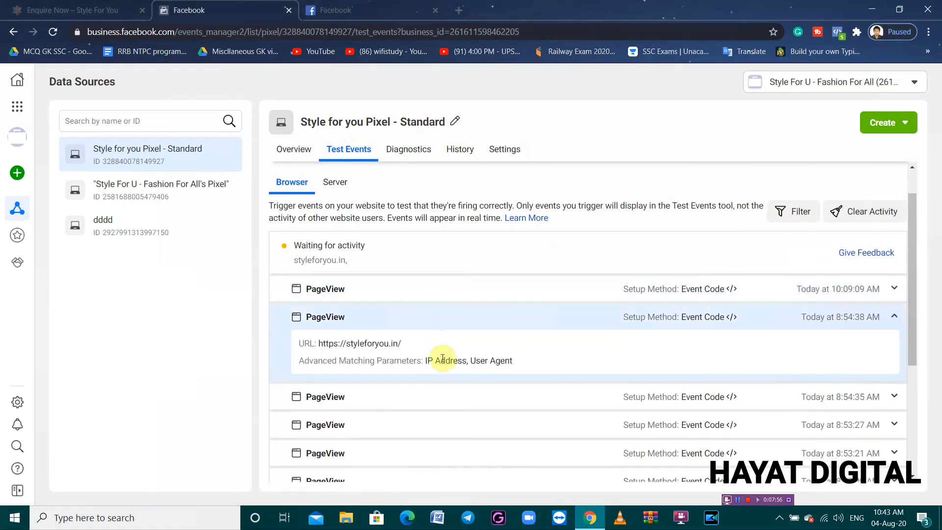
{"action": "left_click", "coordinate": [448, 320]}
Check the pixel's diagnostics for issues and examine its history of changes.
{"action": "left_click", "coordinate": [402, 150]}
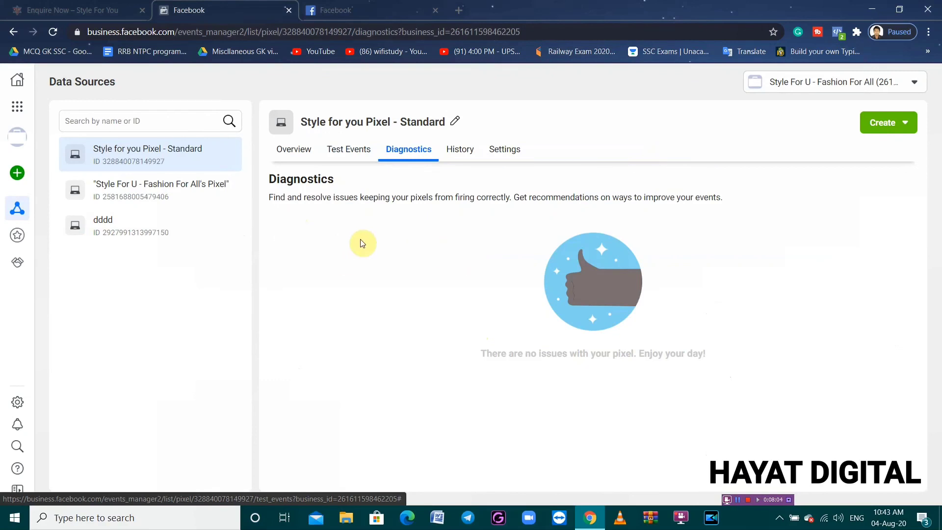
{"action": "left_click", "coordinate": [457, 148]}
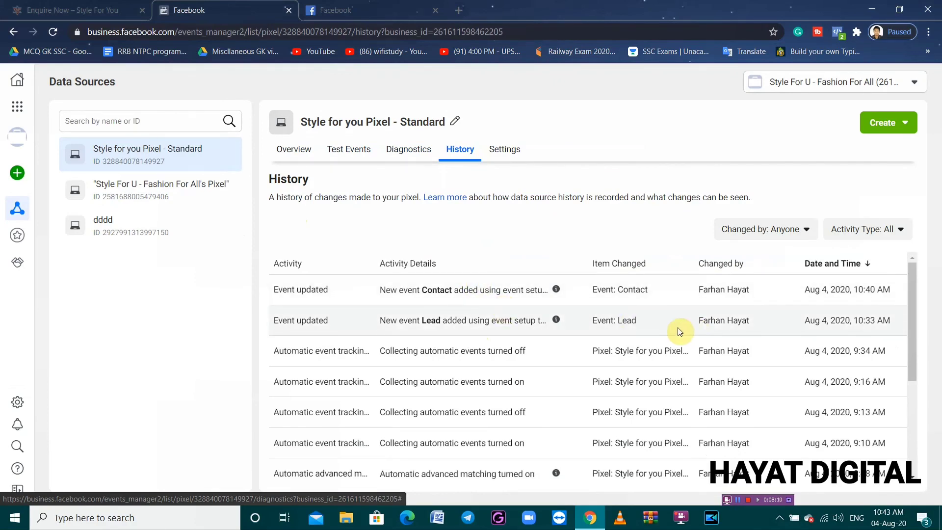
{"action": "scroll", "coordinate": [678, 327], "scroll_direction": "down", "scroll_amount": 1}
{"action": "scroll", "coordinate": [678, 327], "scroll_direction": "up", "scroll_amount": 1}
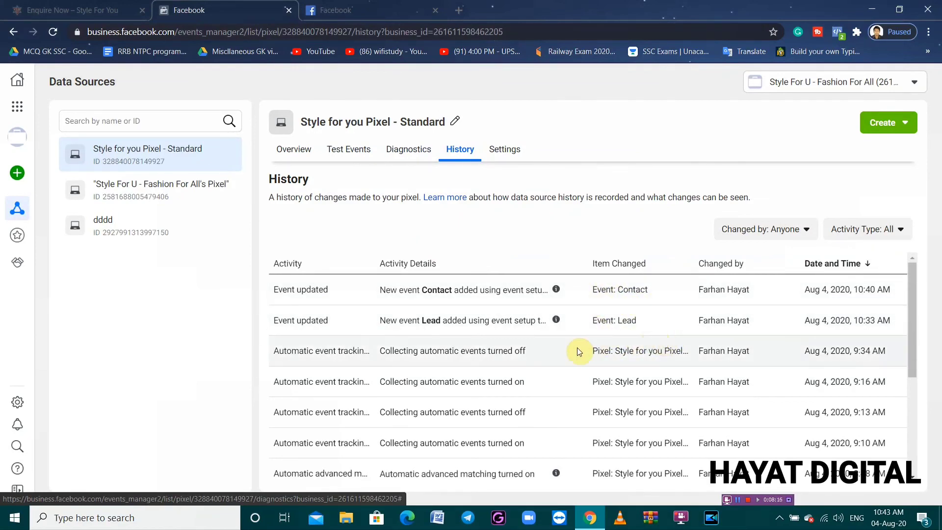
{"action": "scroll", "coordinate": [590, 414], "scroll_direction": "down", "scroll_amount": 4}
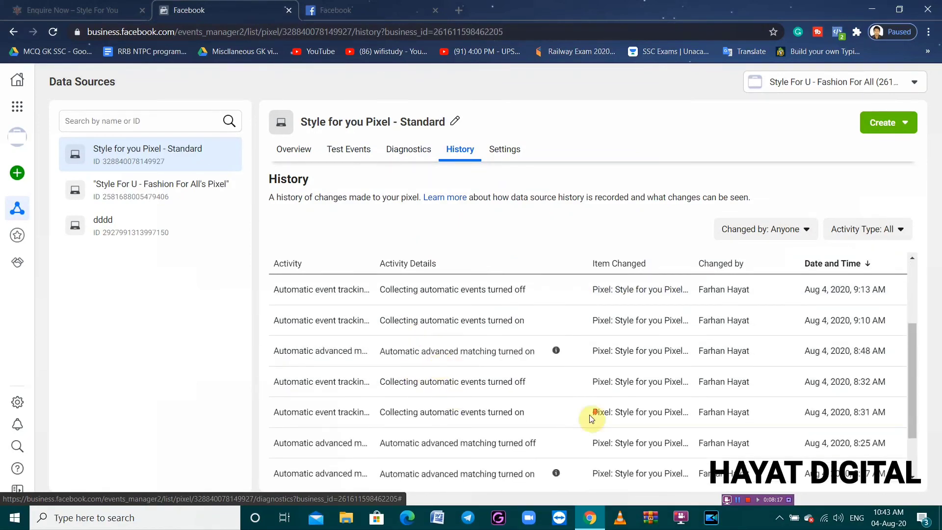
{"action": "scroll", "coordinate": [590, 422], "scroll_direction": "up", "scroll_amount": 4}
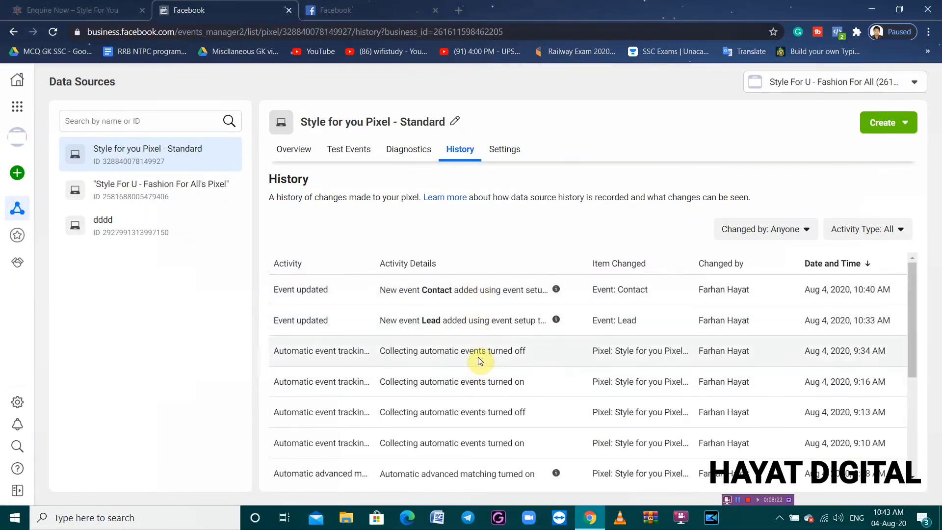
{"action": "scroll", "coordinate": [594, 394], "scroll_direction": "down", "scroll_amount": 3}
{"action": "scroll", "coordinate": [564, 400], "scroll_direction": "up", "scroll_amount": 3}
{"action": "scroll", "coordinate": [518, 350], "scroll_direction": "down", "scroll_amount": 3}
View the settings of the Style for you Pixel - Standard.
{"action": "left_click", "coordinate": [510, 150]}
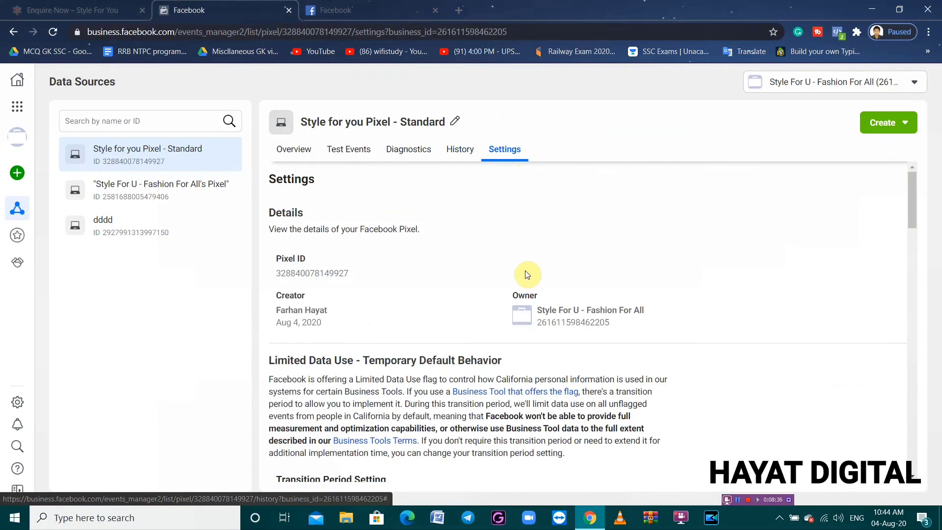